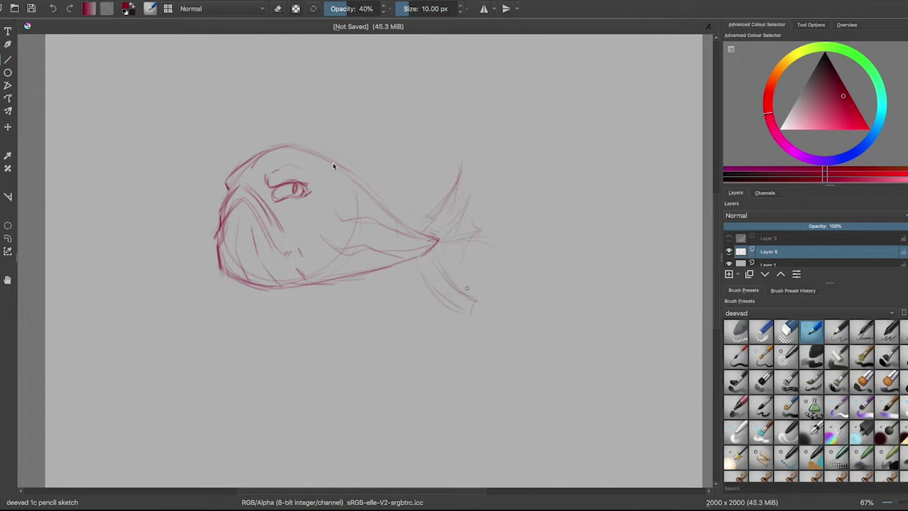
Erase stray strokes around the fish's upper lip and redraw its forehead and belly outline with the pencil.
key("e")
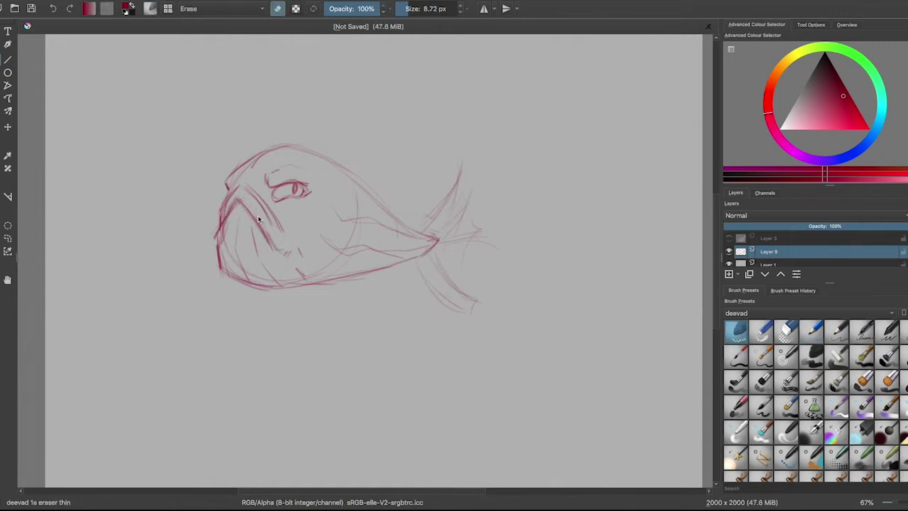
key("e")
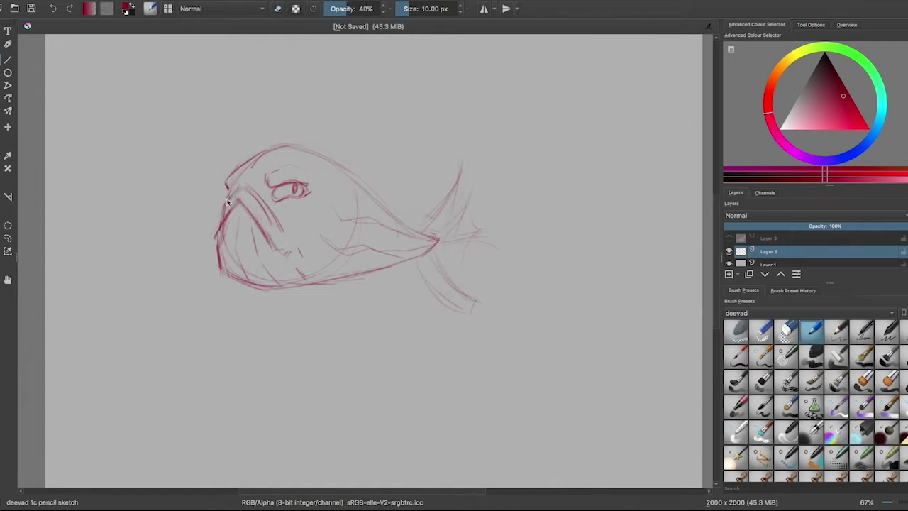
left_click_drag(228, 182, 260, 154)
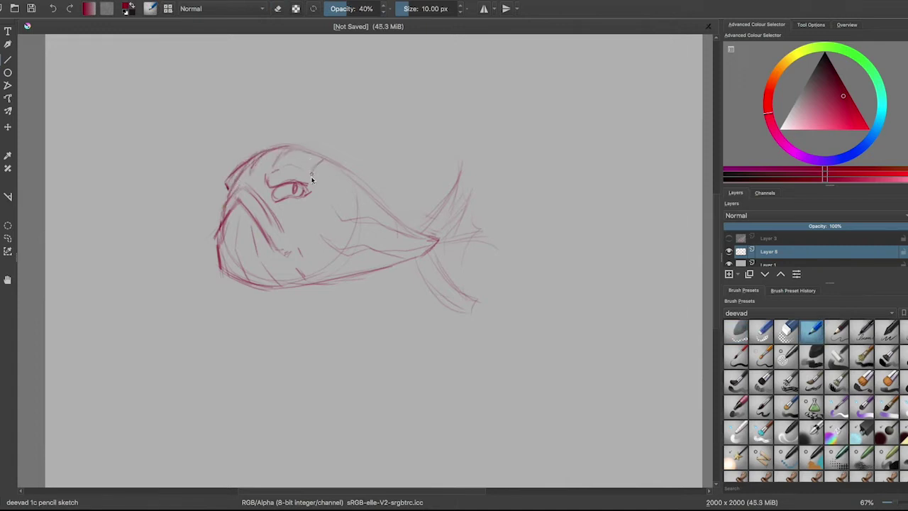
left_click_drag(284, 291, 430, 241)
mouse_move(354, 281)
left_mouse_down()
mouse_move(414, 254)
mouse_move(277, 290)
left_mouse_up()
Darken the fish's upper tail fin and sketch a crease line inside its large lower jaw.
key("e")
key("e")
left_click_drag(424, 234, 461, 174)
mouse_move(339, 282)
left_mouse_down()
mouse_move(407, 259)
mouse_move(462, 190)
left_mouse_up()
key("ctrl+z")
left_click_drag(237, 214, 235, 276)
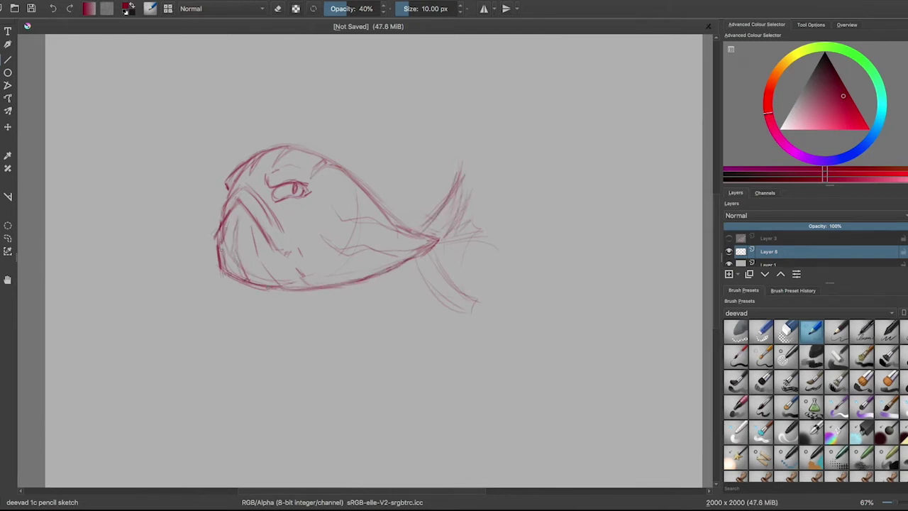
Clean up the fish's mouth area and redraw the crease running down from the corner of the mouth.
key("e")
mouse_move(269, 187)
left_mouse_down()
mouse_move(297, 185)
mouse_move(390, 133)
left_mouse_up()
key("e")
key("ctrl+z")
mouse_move(276, 241)
left_mouse_down()
mouse_move(252, 209)
mouse_move(270, 263)
mouse_move(220, 209)
mouse_move(263, 208)
mouse_move(264, 221)
left_mouse_up()
key("ctrl+r")
key("t")
key("b")
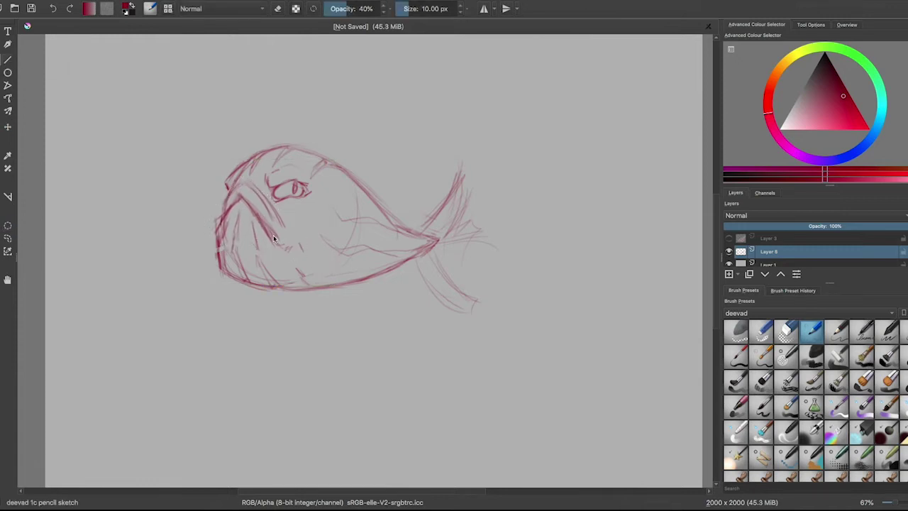
Erase and redraw the front of the fish's jaw, and add rocky crease marks on its cheek and forehead.
left_click(736, 331)
key("slash")
left_click_drag(224, 261, 220, 217)
mouse_move(259, 191)
left_mouse_down()
mouse_move(275, 215)
mouse_move(327, 223)
left_mouse_up()
mouse_move(279, 195)
left_mouse_down()
mouse_move(305, 181)
mouse_move(288, 155)
left_mouse_up()
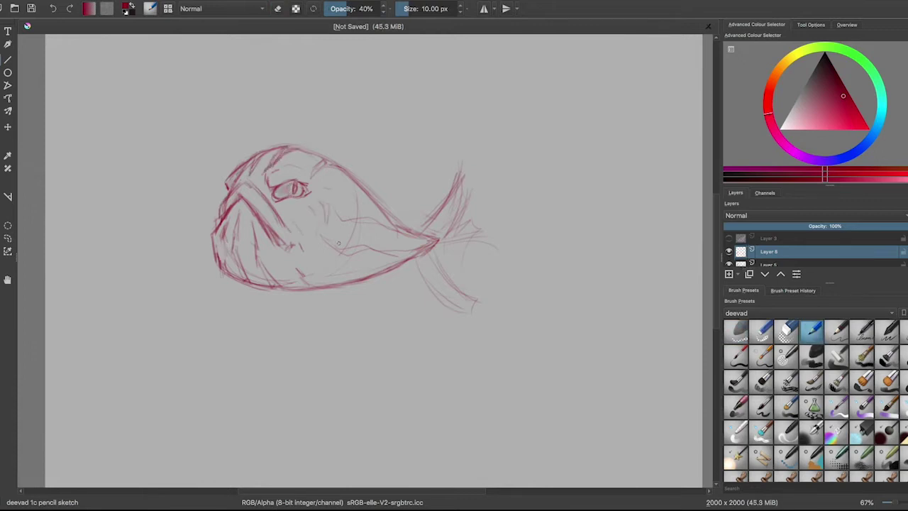
Raise the brush opacity to 100% and sketch a flame-shaped side fin with sparks rising above the fish's back.
mouse_move(402, 106)
left_mouse_down()
mouse_move(363, 210)
mouse_move(387, 245)
mouse_move(357, 165)
mouse_move(410, 106)
left_mouse_up()
mouse_move(382, 177)
left_mouse_down()
mouse_move(401, 169)
mouse_move(401, 104)
left_mouse_up()
key("o")
left_click_drag(356, 164, 340, 234)
left_click_drag(383, 198, 333, 251)
left_click_drag(396, 78, 409, 115)
left_click_drag(361, 167, 348, 234)
left_click_drag(381, 200, 389, 215)
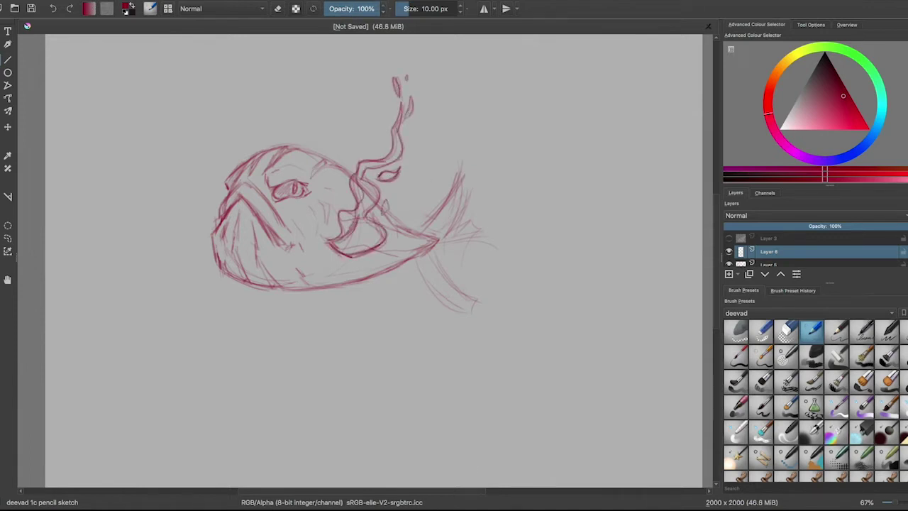
Sketch wavy flames along the fish's back and tail, and strengthen the lower belly line.
mouse_move(319, 159)
left_mouse_down()
mouse_move(370, 95)
mouse_move(359, 61)
left_mouse_up()
mouse_move(297, 289)
left_mouse_down()
mouse_move(321, 292)
mouse_move(392, 224)
mouse_move(430, 223)
left_mouse_up()
mouse_move(403, 183)
left_mouse_down()
mouse_move(392, 224)
mouse_move(414, 142)
mouse_move(440, 238)
mouse_move(496, 264)
left_mouse_up()
left_click_drag(480, 213, 521, 171)
left_click_drag(440, 251, 485, 155)
left_click_drag(518, 170, 512, 143)
left_click_drag(430, 231, 428, 153)
Darken the fish's forehead, mouth and cheek creases, and rework the base of the flame on its back.
left_click_drag(227, 183, 260, 152)
mouse_move(226, 214)
left_mouse_down()
mouse_move(215, 275)
mouse_move(271, 181)
left_mouse_up()
left_click_drag(239, 200, 291, 245)
left_click_drag(250, 183, 281, 223)
left_click_drag(291, 218, 304, 236)
left_click_drag(316, 202, 327, 225)
mouse_move(310, 158)
left_mouse_down()
mouse_move(327, 149)
mouse_move(350, 165)
left_mouse_up()
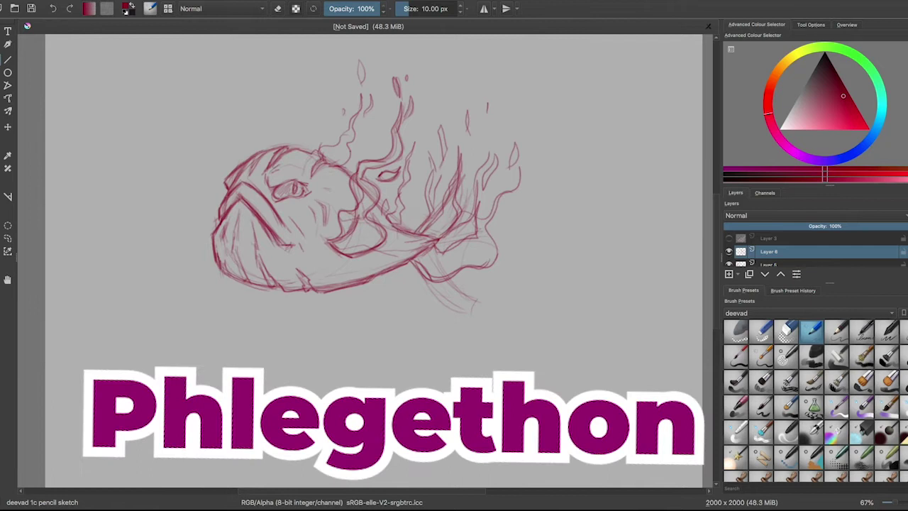
Add inner flame lines to the side fin and label the fish sketch "ROCK & MAGMA".
left_click_drag(375, 253, 428, 241)
left_click_drag(335, 199, 370, 249)
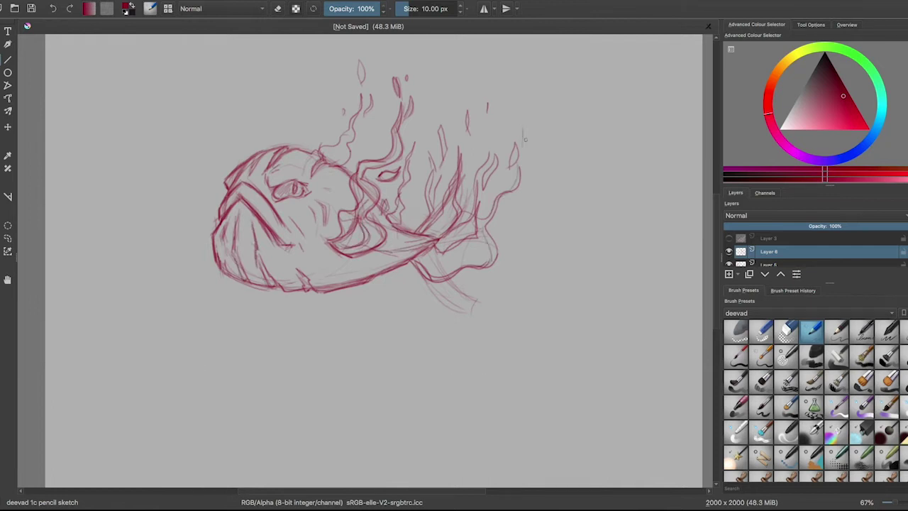
left_click_drag(404, 333, 404, 269)
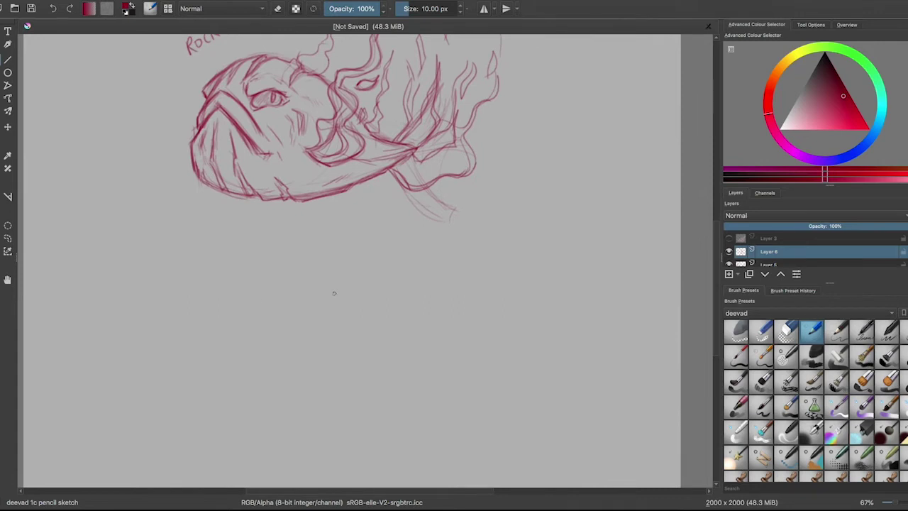
Merge the fish's flame sketch layer with the sketch layer below it.
right_click(786, 266)
left_click(791, 356)
left_click_drag(482, 252, 406, 268)
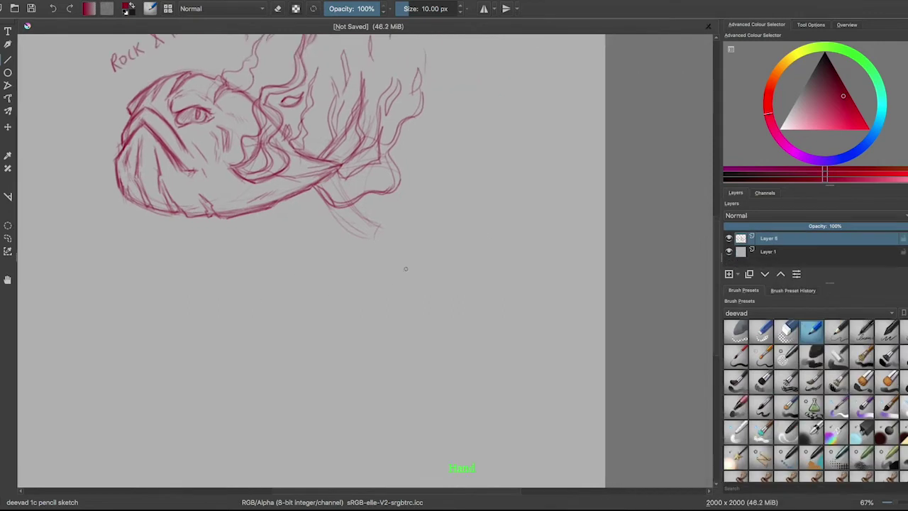
Add a new layer and rough in a serpent's head, neck and S-curved body below the fish.
key("Insert")
mouse_move(425, 227)
left_mouse_down()
mouse_move(496, 262)
mouse_move(358, 350)
mouse_move(296, 356)
left_mouse_up()
left_click_drag(290, 402, 401, 473)
left_click_drag(409, 321, 440, 280)
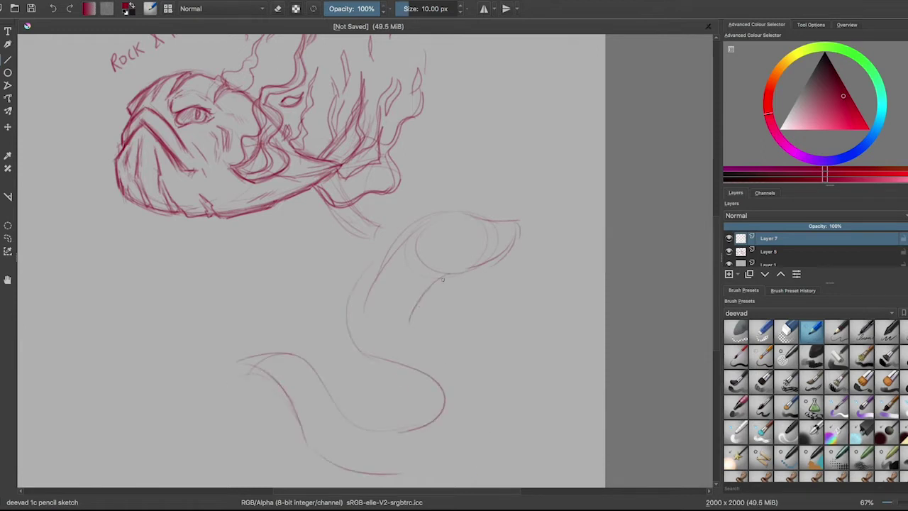
Draw the serpent's eye, snout, neck and wavy mane, and rough in a wispy tail end.
mouse_move(467, 231)
left_mouse_down()
mouse_move(454, 271)
mouse_move(419, 276)
mouse_move(411, 332)
left_mouse_up()
left_click_drag(389, 225, 434, 212)
mouse_move(399, 229)
left_mouse_down()
mouse_move(318, 304)
mouse_move(424, 369)
left_mouse_up()
mouse_move(320, 310)
left_mouse_down()
mouse_move(312, 330)
mouse_move(307, 314)
left_mouse_up()
key("ctrl+z")
left_click_drag(192, 391, 241, 360)
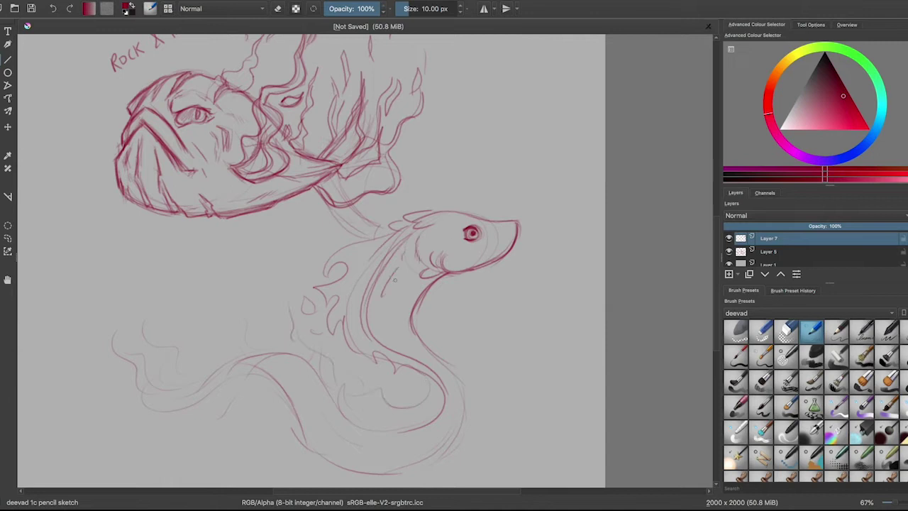
Refine the serpent's cheek and neck lines and darken the curled mane running down its back.
left_click_drag(430, 253, 423, 276)
left_click_drag(404, 225, 353, 346)
key("ctrl+z")
left_click_drag(346, 262, 312, 339)
left_click_drag(354, 320, 434, 389)
left_click_drag(369, 264, 439, 414)
left_click_drag(312, 275, 289, 336)
Strengthen the outline of the serpent's curved body and tapering tail.
left_click_drag(213, 399, 154, 423)
left_click_drag(53, 279, 77, 316)
mouse_move(295, 388)
left_mouse_down()
mouse_move(466, 383)
mouse_move(397, 473)
mouse_move(451, 383)
left_mouse_up()
left_click_drag(261, 354, 160, 427)
left_click_drag(215, 367, 284, 352)
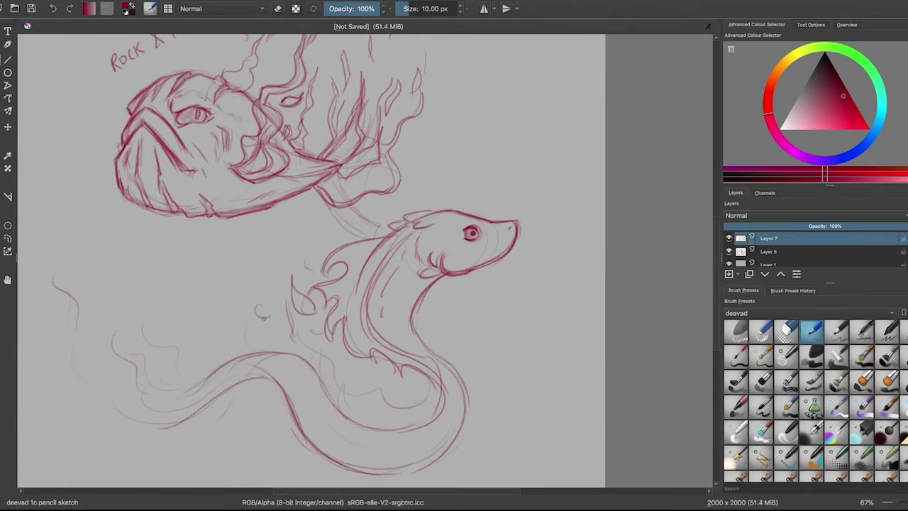
Erase the loose wisps behind the serpent's mane and around the end of its tail.
key("/")
left_click_drag(307, 282, 291, 318)
left_click_drag(57, 281, 76, 323)
left_click_drag(170, 425, 199, 411)
left_click_drag(199, 326, 220, 345)
key("/")
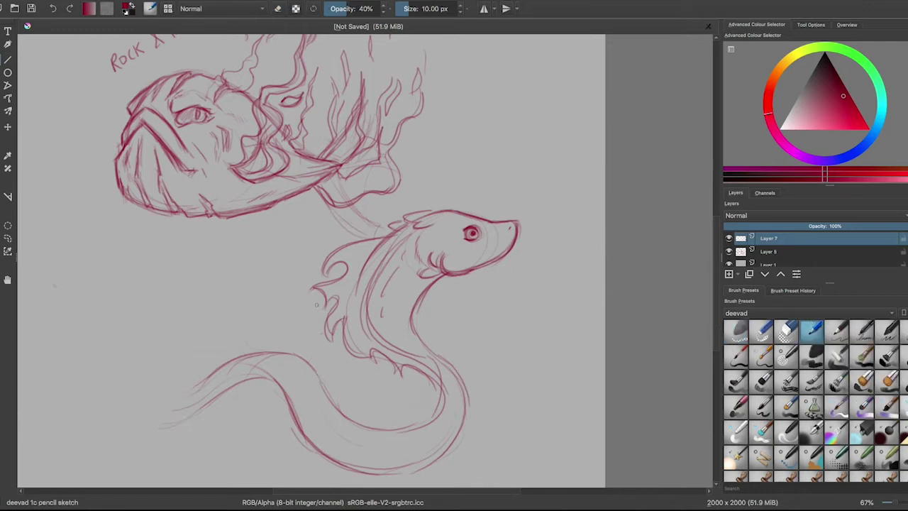
Set the brush opacity back to 100% and draw spiral puffs behind the serpent's mane and beyond its tail.
left_click_drag(299, 306, 280, 297)
mouse_move(287, 236)
left_mouse_down()
mouse_move(297, 266)
mouse_move(288, 250)
mouse_move(173, 341)
mouse_move(298, 269)
left_mouse_up()
key("o")
key("o")
key("o")
key("o")
key("o")
key("o")
key("ctrl+z")
left_click_drag(264, 284, 302, 319)
left_click_drag(235, 277, 227, 292)
left_click_drag(291, 303, 316, 300)
left_click_drag(165, 339, 177, 394)
key("ctrl+z")
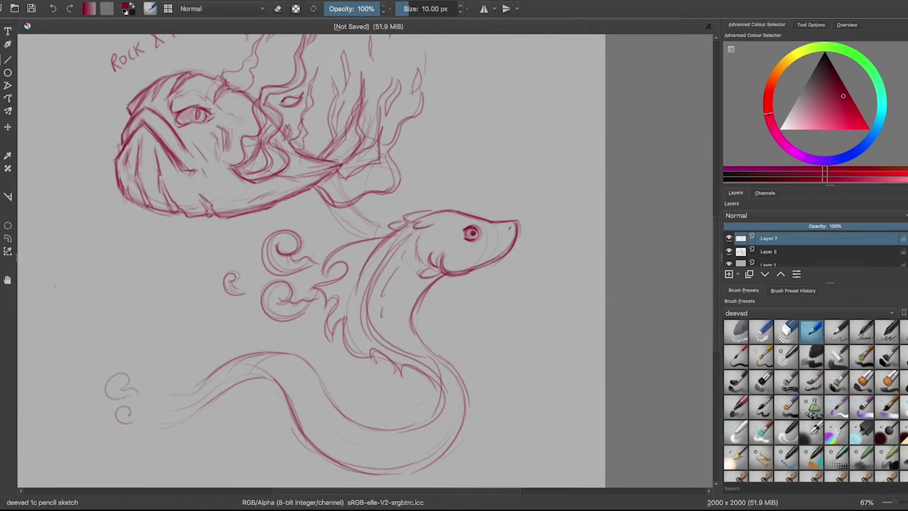
Move the fish sketch on its own layer towards the upper-left corner of the canvas.
key("minus")
key("minus")
key("Page_Down")
key("t")
left_click_drag(282, 250, 248, 152)
key("Page_Up")
key("plus")
key("plus")
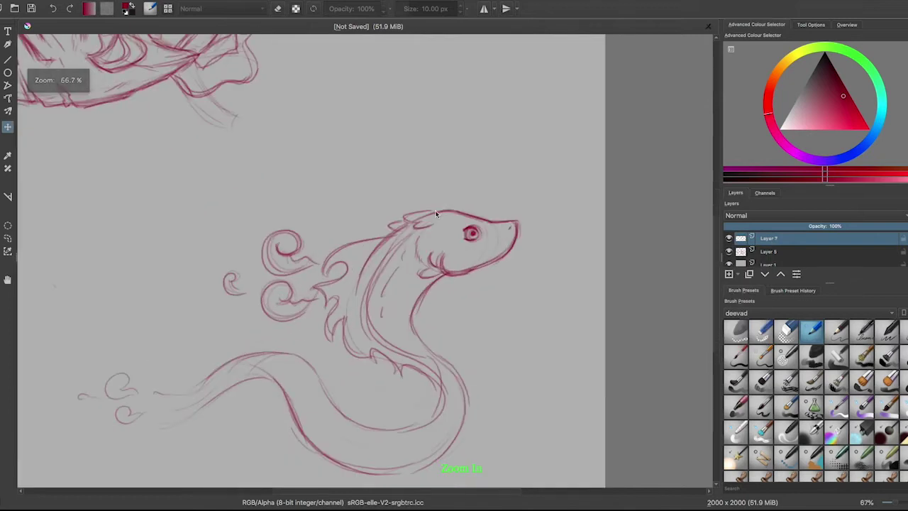
Sketch faint swirls above the serpent's head and a long whisker trailing from its chin.
key("b")
key("ctrl+z")
left_click_drag(301, 187, 307, 225)
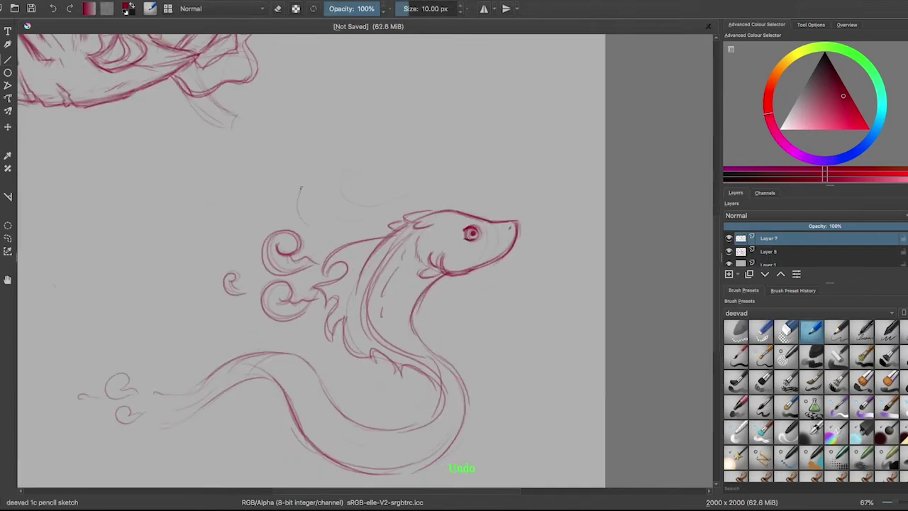
left_click_drag(418, 162, 467, 205)
left_click_drag(450, 278, 508, 412)
left_click_drag(482, 327, 498, 415)
Move the serpent sketch up beside the fish and add a new layer for the next creature.
key("minus")
key("minus")
key("t")
left_click_drag(642, 384, 673, 269)
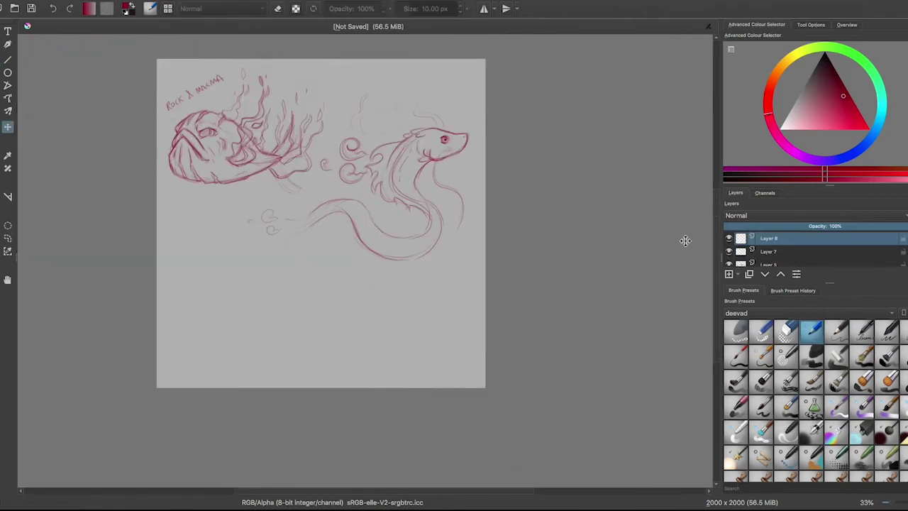
key("b")
key("plus")
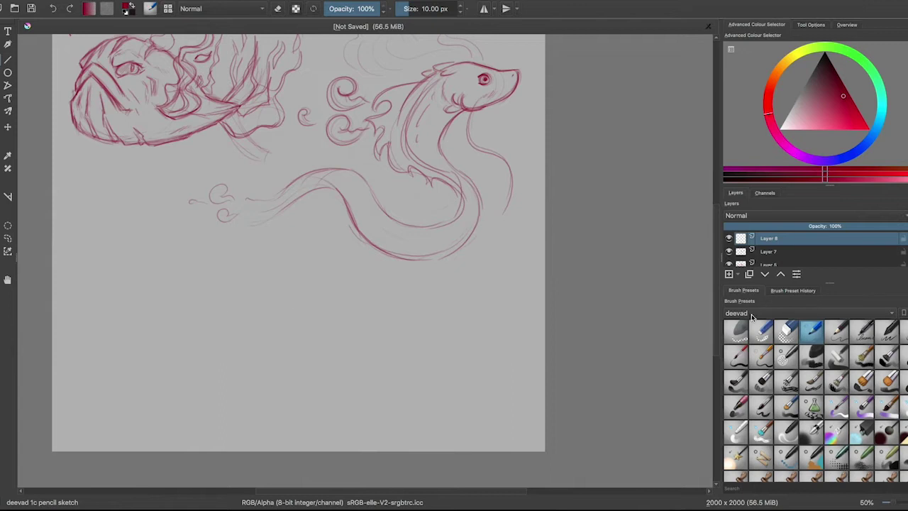
Rough in a third creature below the fish, with a rounded body and a long zigzag lure ending in drips.
mouse_move(164, 296)
left_mouse_down()
mouse_move(154, 355)
mouse_move(217, 296)
left_mouse_up()
left_click_drag(149, 334, 227, 370)
left_click_drag(216, 264, 248, 358)
left_click_drag(190, 212, 202, 263)
left_click_drag(71, 264, 177, 220)
left_click_drag(65, 223, 60, 287)
left_click_drag(88, 234, 168, 224)
mouse_move(178, 221)
left_mouse_down()
mouse_move(195, 282)
mouse_move(244, 258)
left_mouse_up()
left_click_drag(163, 298, 224, 372)
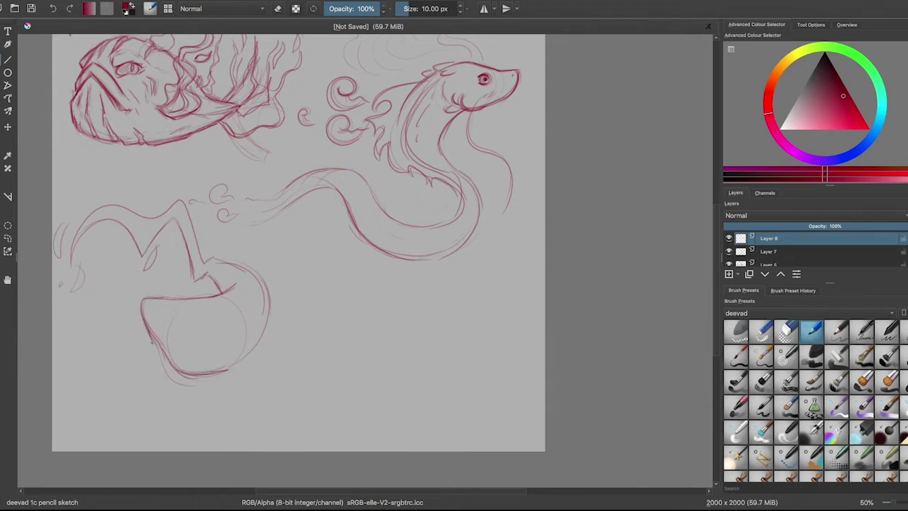
Erase the third creature's rough lower jaw and redraw it as a smooth curve with a firmer snout line.
key("e")
left_click_drag(162, 354, 210, 375)
left_click_drag(192, 327, 224, 341)
key("e")
left_click_drag(151, 354, 244, 358)
left_click_drag(140, 301, 178, 295)
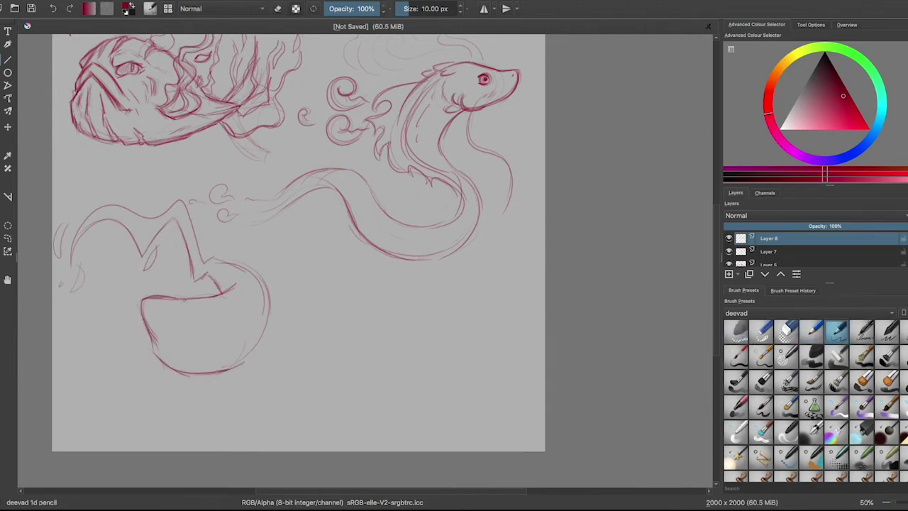
Sketch a flame-like horn rising from the third creature's head and a pointed fin at the back of its body.
mouse_move(226, 250)
left_mouse_down()
mouse_move(213, 304)
mouse_move(290, 221)
left_mouse_up()
left_click_drag(254, 257, 229, 303)
mouse_move(280, 236)
left_mouse_down()
mouse_move(295, 227)
mouse_move(231, 297)
left_mouse_up()
mouse_move(258, 281)
left_mouse_down()
mouse_move(292, 319)
mouse_move(220, 367)
left_mouse_up()
left_click_drag(223, 273, 187, 308)
left_click_drag(259, 257, 231, 294)
Select the deevad 1d pencil preset and draw the third creature's dark eye and face lines.
key("e")
left_click(836, 330)
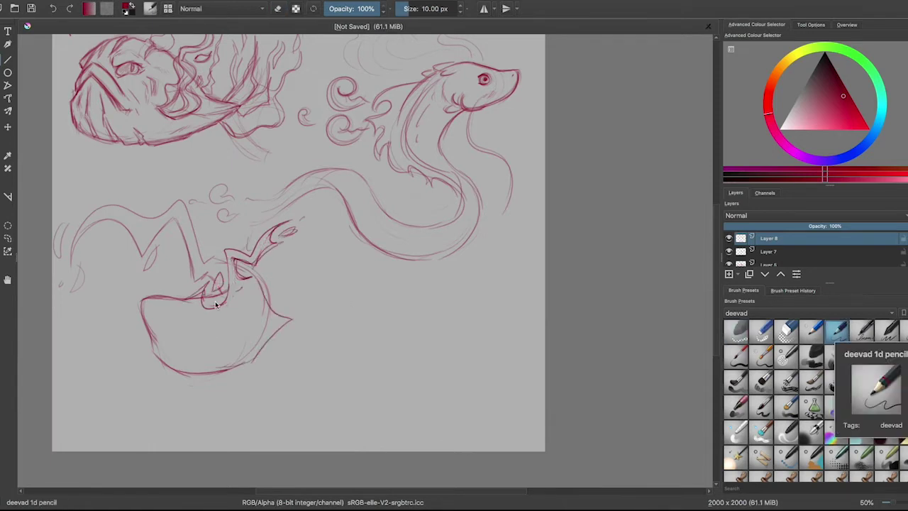
left_click_drag(179, 327, 191, 326)
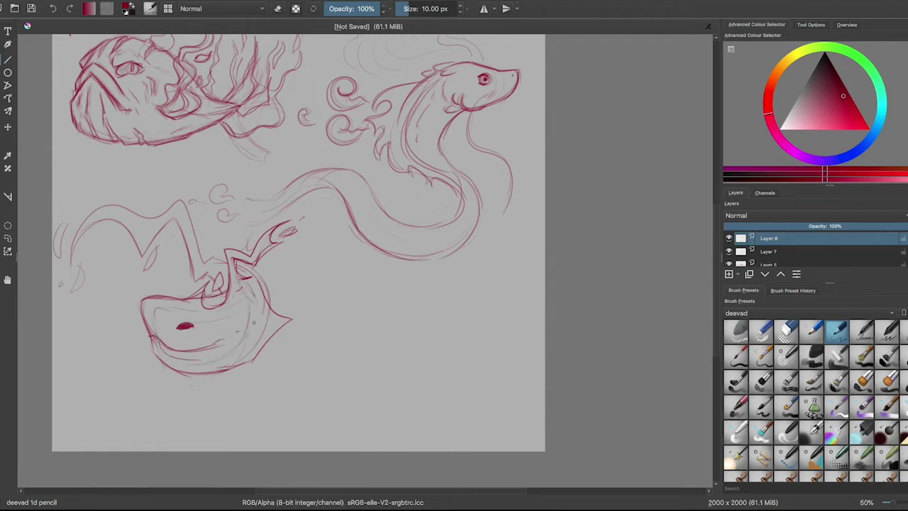
Darken the third creature's lure, jaw and back fin, adding flame-like wisps along the top of the lure.
left_click_drag(68, 261, 209, 282)
left_click_drag(153, 206, 85, 290)
left_click_drag(91, 215, 177, 199)
left_click_drag(121, 200, 225, 263)
left_click_drag(150, 334, 228, 373)
left_click_drag(249, 274, 292, 319)
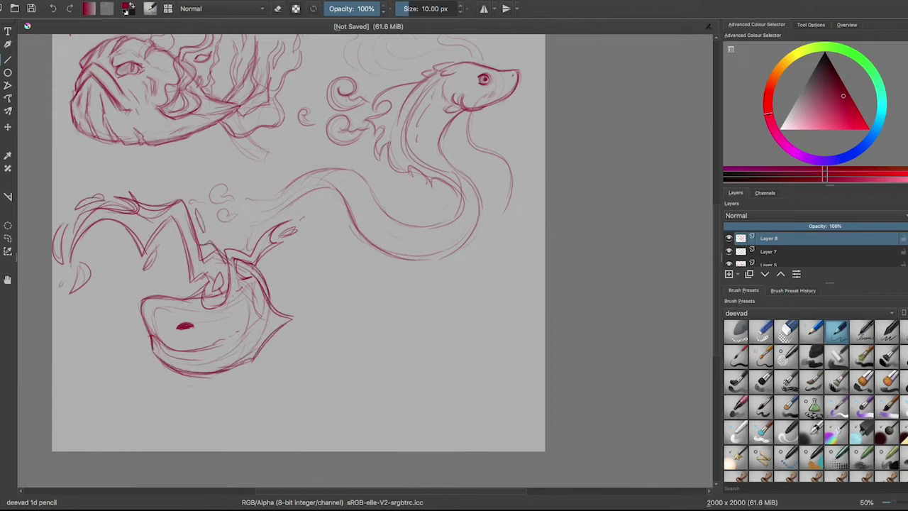
left_click_drag(251, 260, 213, 290)
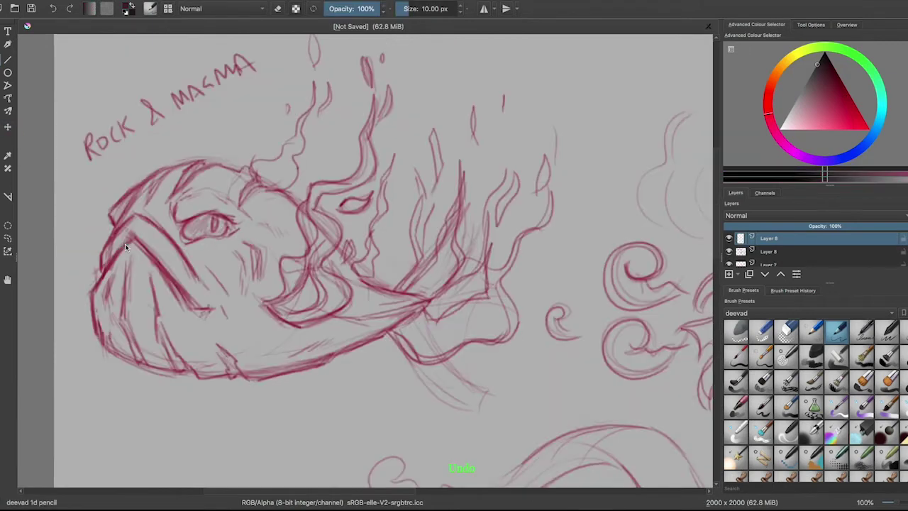
Ink the rock fish's mouth, jaw front and cheek creases in near-black over the red sketch.
mouse_move(129, 241)
left_mouse_down()
mouse_move(96, 306)
mouse_move(106, 346)
left_mouse_up()
mouse_move(99, 272)
left_mouse_down()
mouse_move(131, 215)
mouse_move(153, 221)
mouse_move(207, 288)
left_mouse_up()
left_click_drag(209, 268, 228, 296)
left_click_drag(244, 242, 248, 272)
left_click_drag(254, 253, 255, 283)
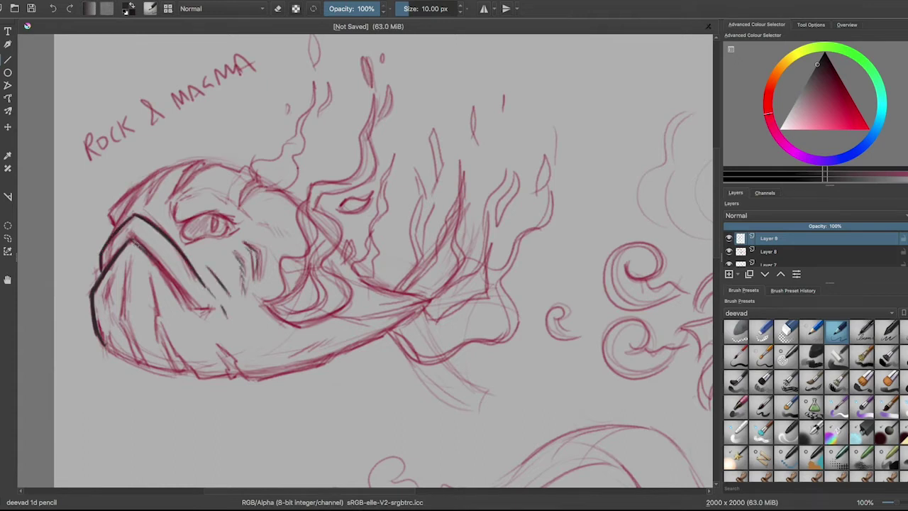
left_click_drag(200, 310, 213, 306)
Fade the rock fish's red sketch and make the empty Layer 4 the active layer.
left_click(773, 251)
left_click(903, 266)
scroll(728, 255, "down", 2)
left_click(728, 263)
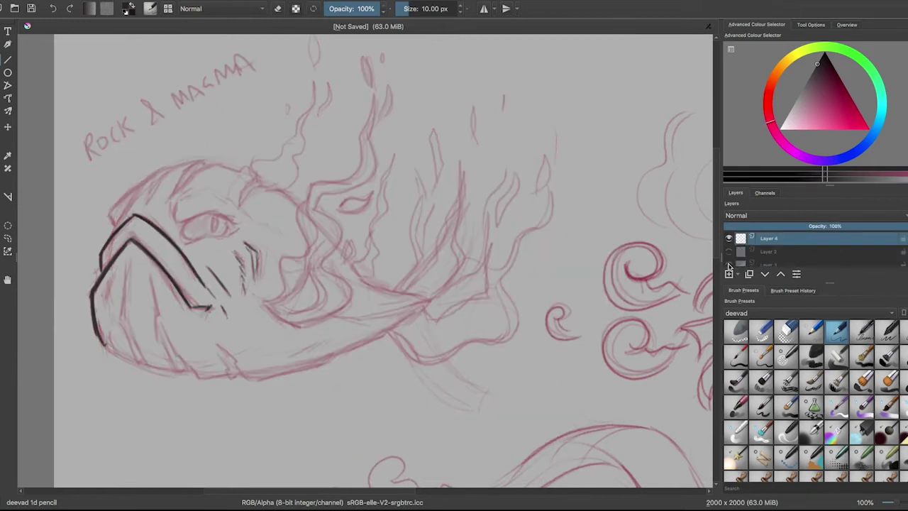
Ink the rock fish's forehead ridges, brow and eye outline in near-black, and select the deevad 1e annotation pen preset.
mouse_move(113, 233)
left_mouse_down()
mouse_move(156, 177)
mouse_move(143, 180)
left_mouse_up()
mouse_move(202, 162)
left_mouse_down()
mouse_move(163, 205)
mouse_move(216, 163)
left_mouse_up()
left_click_drag(146, 205, 190, 161)
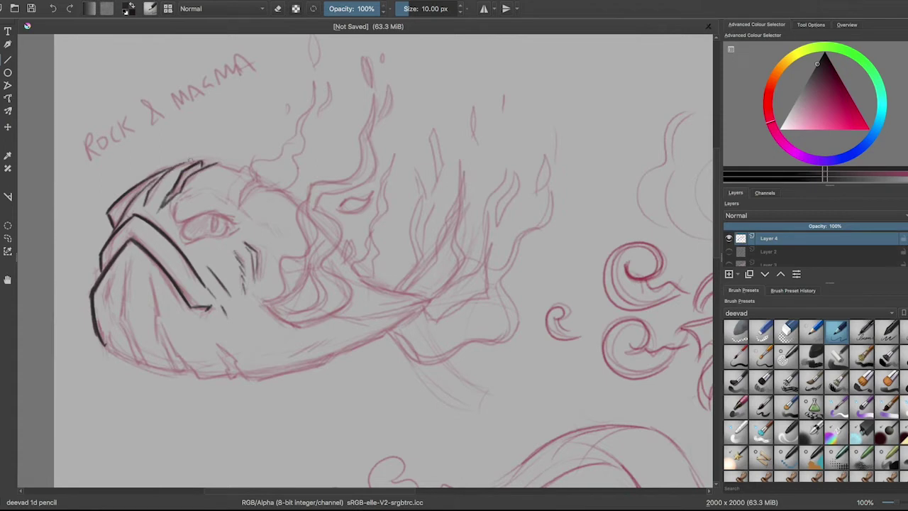
left_click_drag(212, 214, 241, 224)
left_click(863, 331)
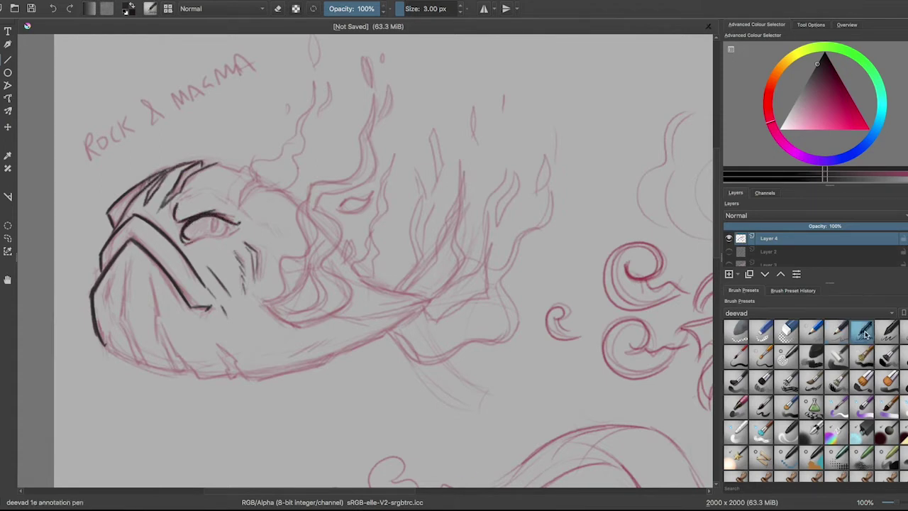
Ink the rock fish's pupil and the jagged cracks down its lower jaw in near-black with the deevad 1d pencil.
key("ctrl+z")
mouse_move(192, 243)
left_mouse_down()
mouse_move(230, 231)
mouse_move(228, 242)
mouse_move(216, 190)
left_mouse_up()
key("slash")
mouse_move(126, 261)
left_mouse_down()
mouse_move(119, 325)
mouse_move(136, 366)
left_mouse_up()
left_click_drag(129, 260, 136, 351)
left_click_drag(129, 323, 146, 370)
left_click_drag(112, 275, 99, 301)
mouse_move(104, 294)
left_mouse_down()
mouse_move(115, 356)
mouse_move(101, 340)
left_mouse_up()
left_click_drag(105, 294, 121, 357)
left_click_drag(150, 276, 177, 371)
left_click_drag(162, 333, 202, 380)
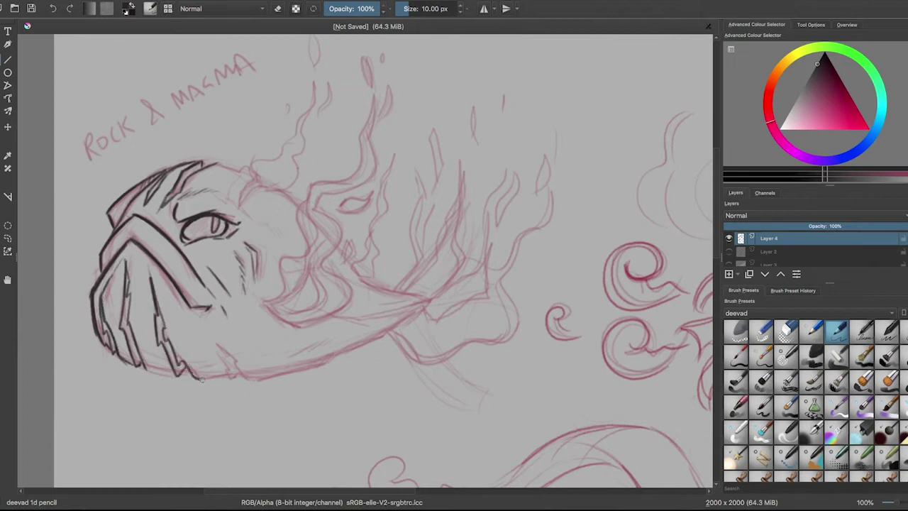
Ink the fish's belly crack, back and belly outline, tail spikes and hatching along the body in near-black.
left_click_drag(145, 366, 176, 377)
left_click_drag(177, 295, 183, 312)
mouse_move(197, 322)
left_mouse_down()
mouse_move(227, 368)
mouse_move(248, 380)
mouse_move(386, 337)
mouse_move(425, 299)
left_mouse_up()
left_click_drag(369, 287, 424, 295)
left_click_drag(210, 167, 250, 168)
mouse_move(238, 205)
left_mouse_down()
mouse_move(264, 183)
mouse_move(342, 248)
mouse_move(372, 288)
left_mouse_up()
mouse_move(437, 261)
left_mouse_down()
mouse_move(424, 292)
mouse_move(457, 290)
left_mouse_up()
mouse_move(414, 319)
left_mouse_down()
mouse_move(439, 348)
mouse_move(451, 323)
left_mouse_up()
left_click_drag(290, 355, 338, 336)
left_click_drag(317, 306, 391, 320)
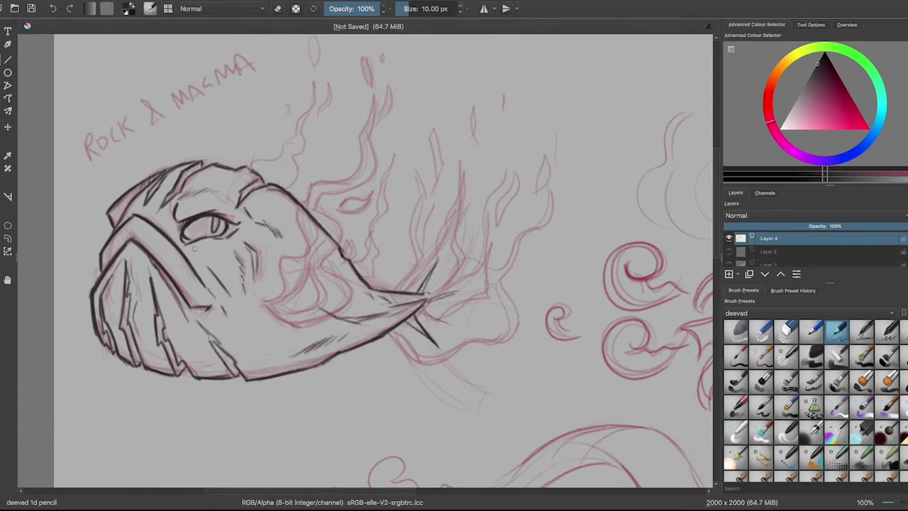
Fill the fish's silhouette with a flat dark colour on a new layer below the line art, and place the magma reference image.
key("Insert")
key("f")
left_click(263, 272)
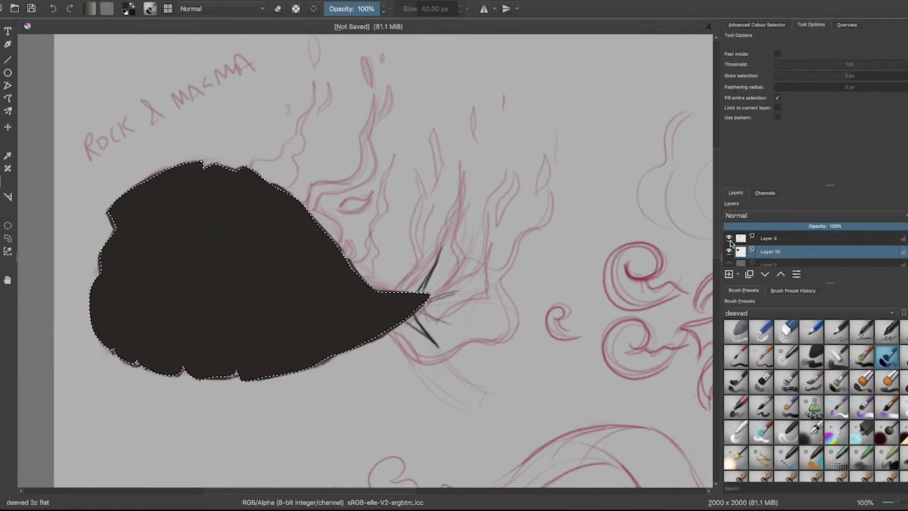
key("b")
key("ctrl+t")
key("t")
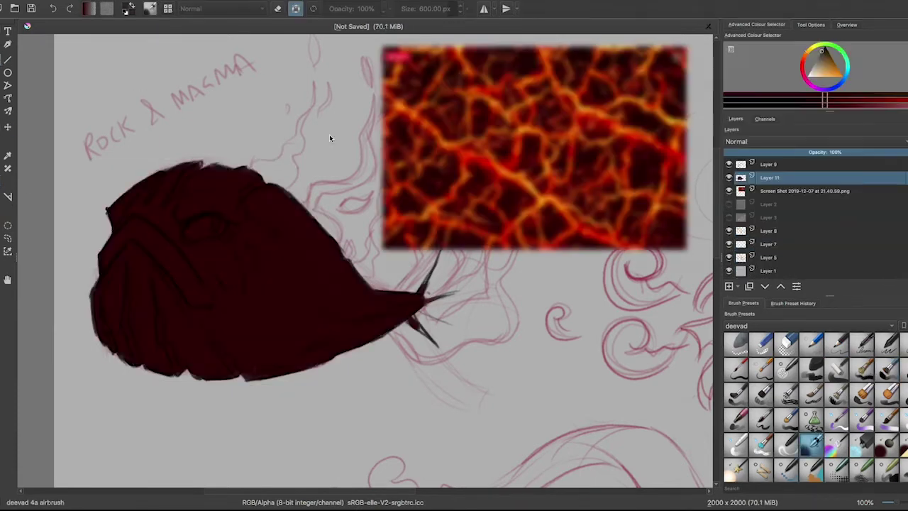
Sample a red from the magma reference and airbrush it along the fish's frowning lip.
key("p")
left_click(412, 166)
key("b")
mouse_move(113, 256)
left_mouse_down()
mouse_move(142, 230)
mouse_move(187, 271)
left_mouse_up()
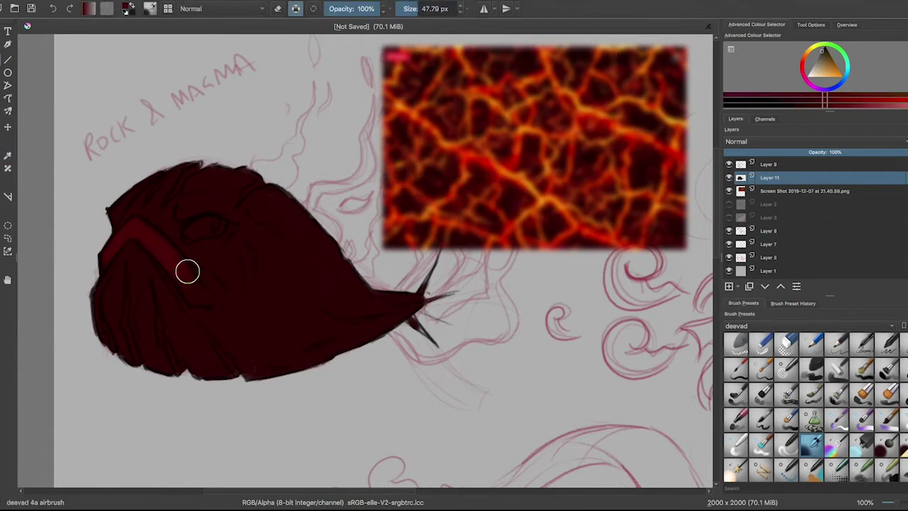
Airbrush orange sampled from the magma reference into the fish's eye, forehead and jaw cracks, and toward the tail.
left_click(435, 202, "ctrl")
left_click_drag(192, 229, 203, 224)
left_click_drag(157, 298, 169, 358)
mouse_move(122, 284)
left_mouse_down()
mouse_move(126, 337)
mouse_move(339, 316)
mouse_move(246, 191)
mouse_move(176, 166)
mouse_move(424, 298)
left_mouse_up()
Enlarge the airbrush and paint a soft orange glow over the fish's tail base.
key("bracketright")
key("bracketright")
key("bracketright")
key("bracketright")
left_click(425, 199, "ctrl")
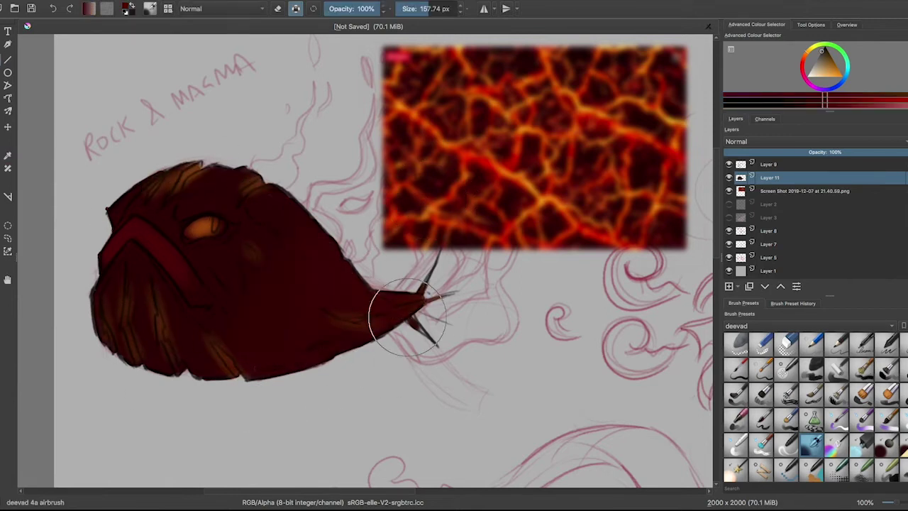
left_click(377, 315, "ctrl")
left_click_drag(377, 314, 424, 301)
Paint crisp bright orange magma lines into the cracks on the fish's forehead and back.
key("bracketleft")
key("bracketleft")
key("bracketleft")
key("bracketleft")
key("bracketleft")
key("bracketleft")
key("bracketleft")
key("bracketleft")
key("bracketleft")
key("bracketleft")
key("bracketleft")
key("bracketleft")
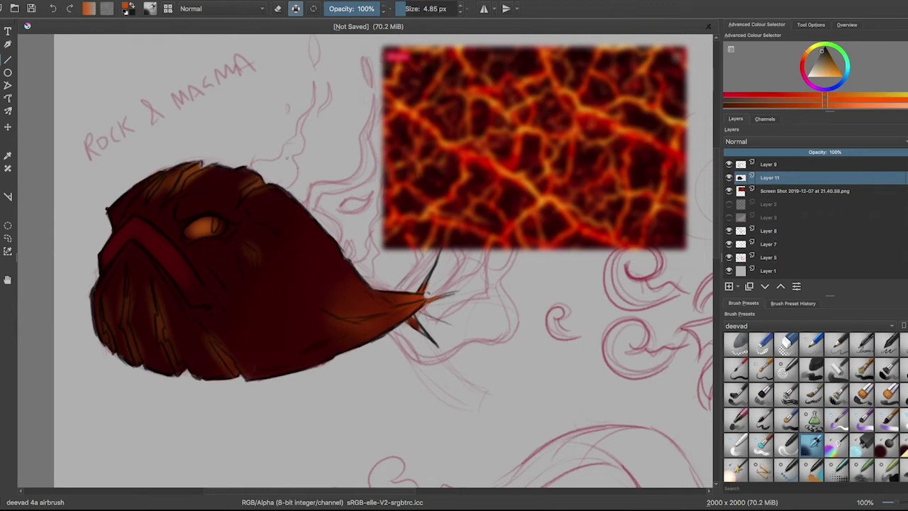
key("slash")
key("ctrl+z")
key("period")
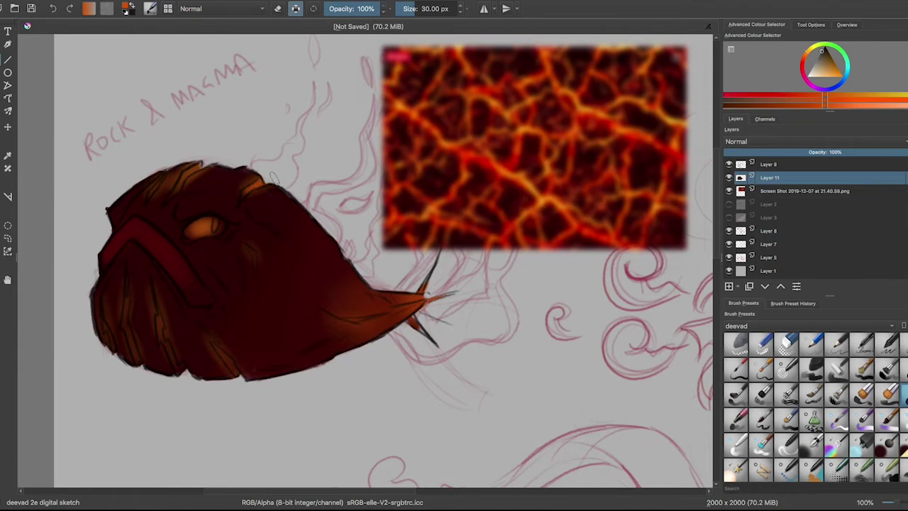
key("slash")
left_click_drag(243, 203, 260, 185)
mouse_move(200, 165)
left_mouse_down()
mouse_move(166, 201)
mouse_move(146, 196)
mouse_move(150, 187)
left_mouse_up()
Paint bright orange lines into the jaw and belly cracks and along the tail, using the deevad 1e rigger.
left_click(418, 159, "ctrl")
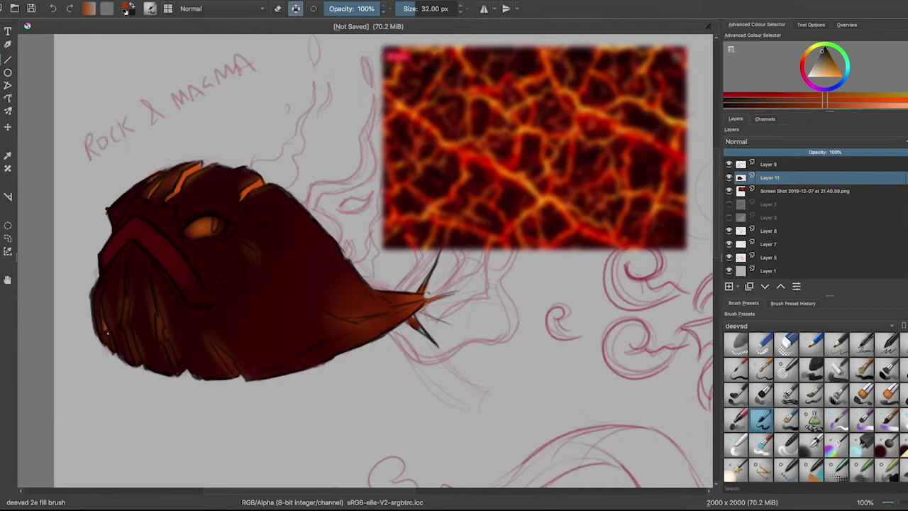
left_click_drag(107, 332, 114, 351)
key("slash")
key("period")
left_click_drag(157, 307, 177, 370)
left_click_drag(216, 345, 236, 374)
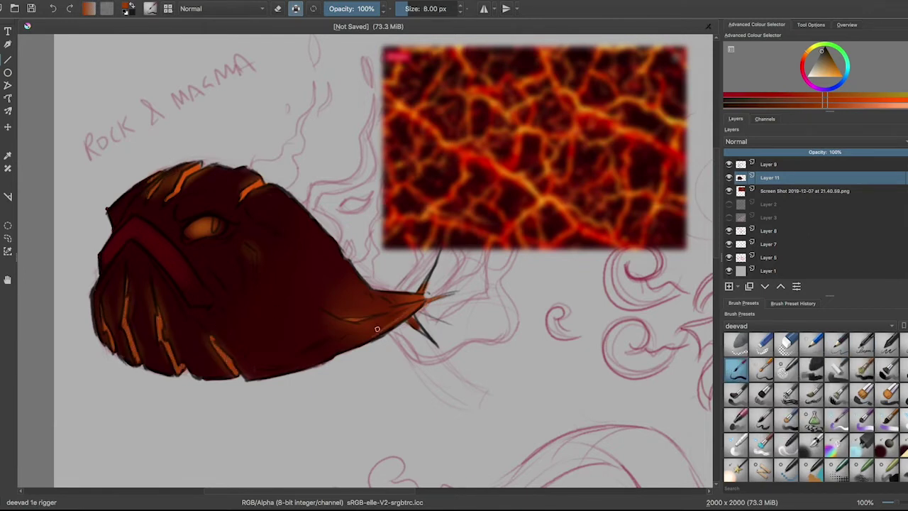
Brighten the eye, jaw cracks and tail with orange sampled from the reference, and paint the cheek crease red-orange.
left_click(528, 177, "ctrl")
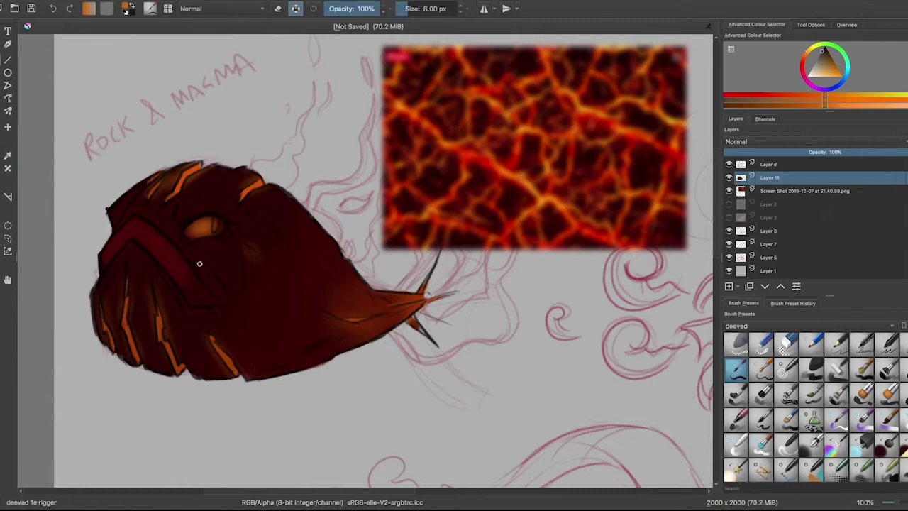
key("ctrl+z")
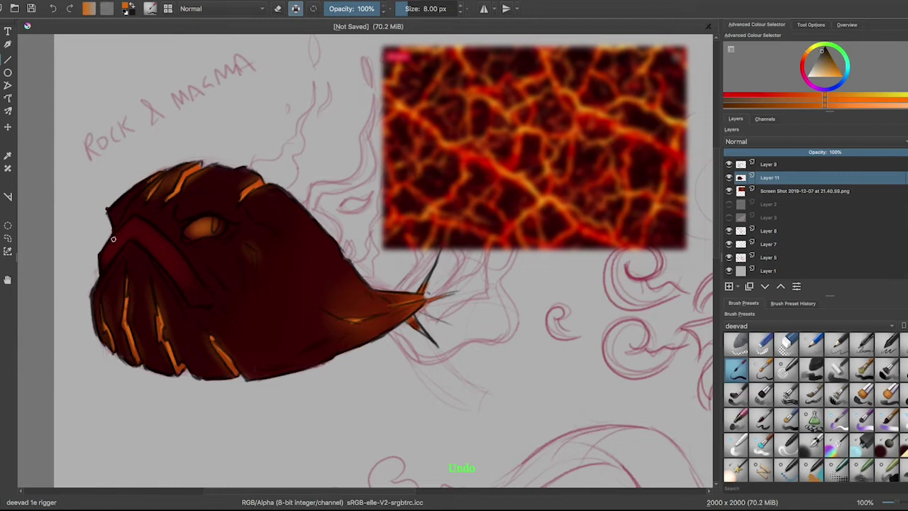
left_click(257, 243, "ctrl")
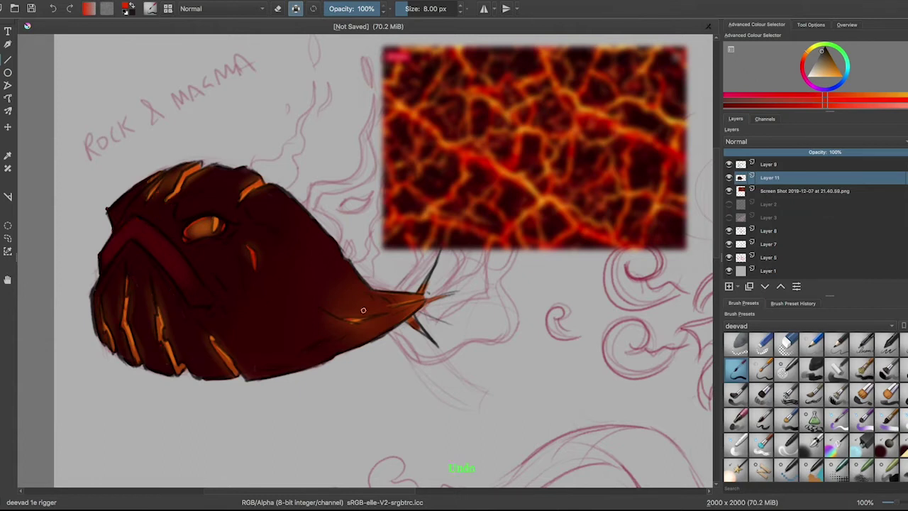
Edge the fish's lip in red and touch up the jaw cracks with dark tones sampled from the body.
left_click(123, 233, "ctrl")
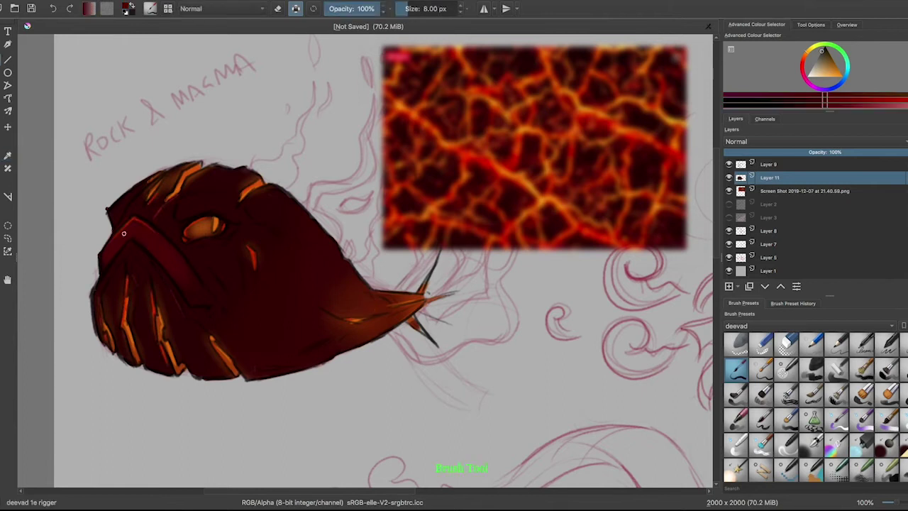
left_click(164, 261, "ctrl")
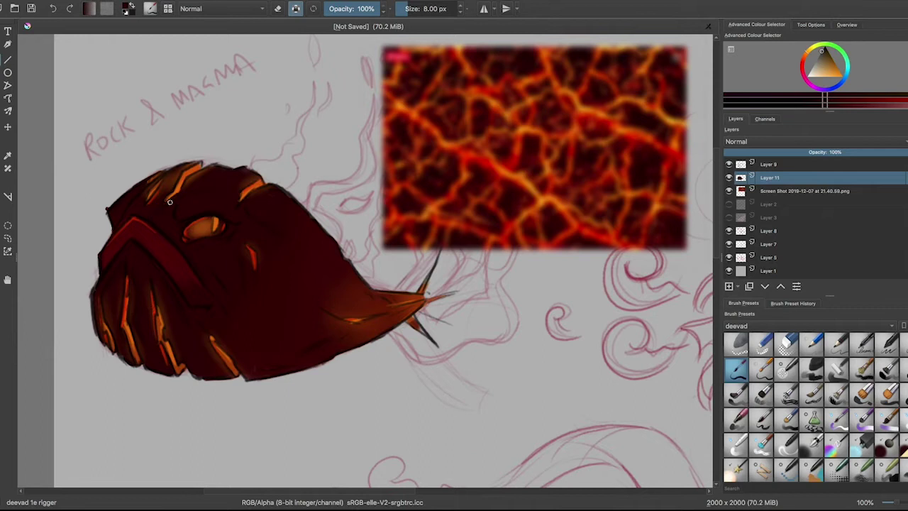
left_click(168, 330, "ctrl")
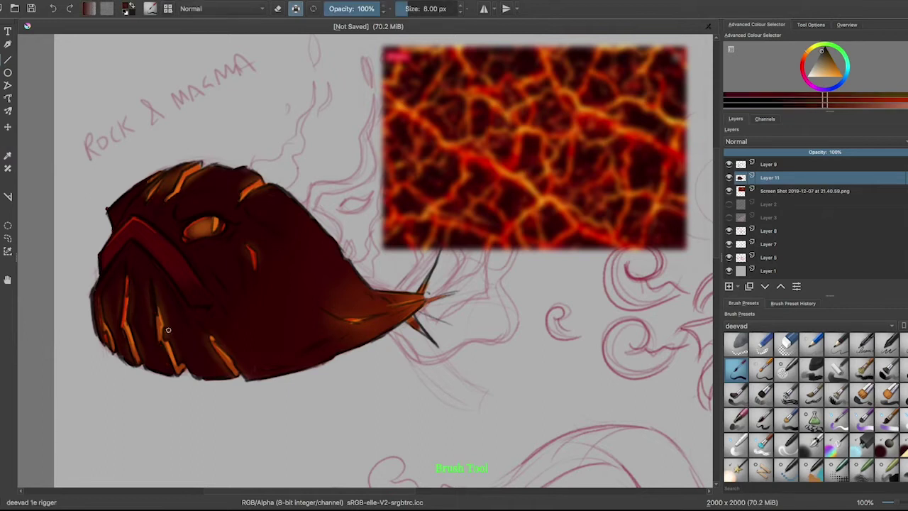
left_click(129, 324, "ctrl")
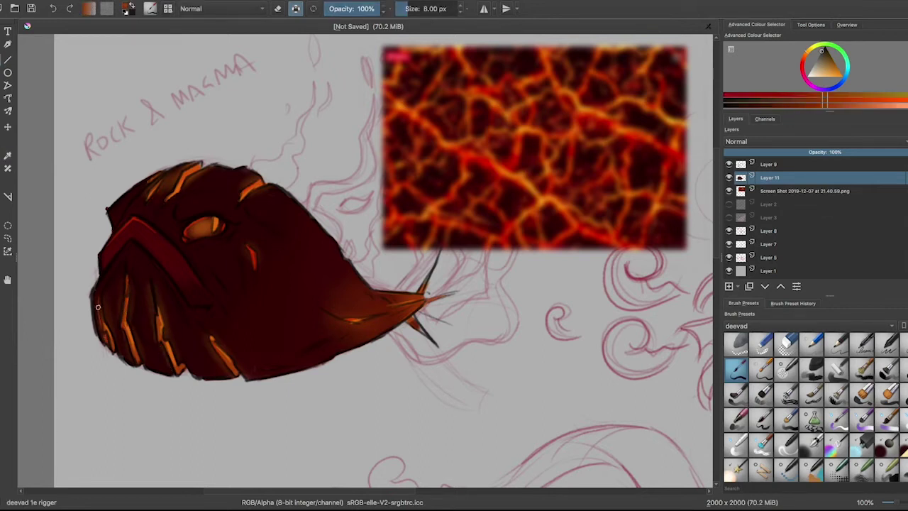
Airbrush an orange glow over the forehead, brow and jaw, extend the red lip, and tidy the fish's edges.
key("slash")
left_click_drag(142, 196, 231, 218)
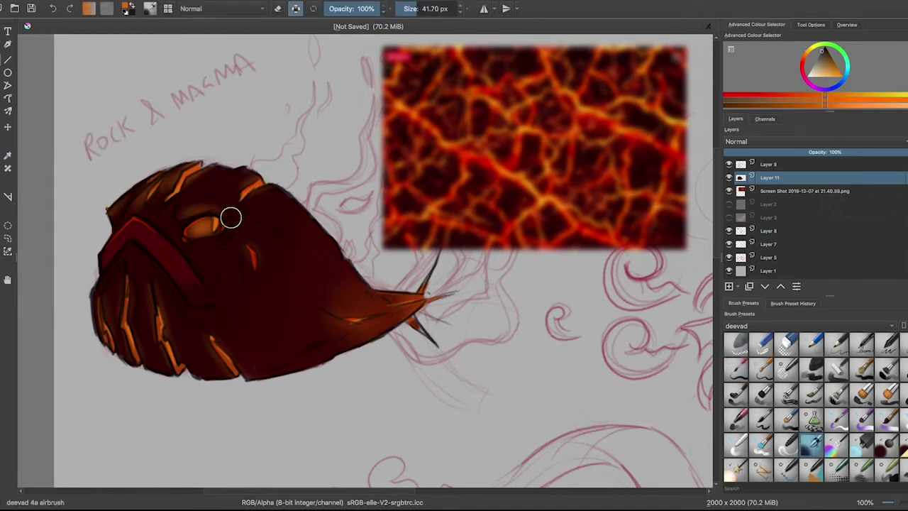
left_click(192, 298, "ctrl")
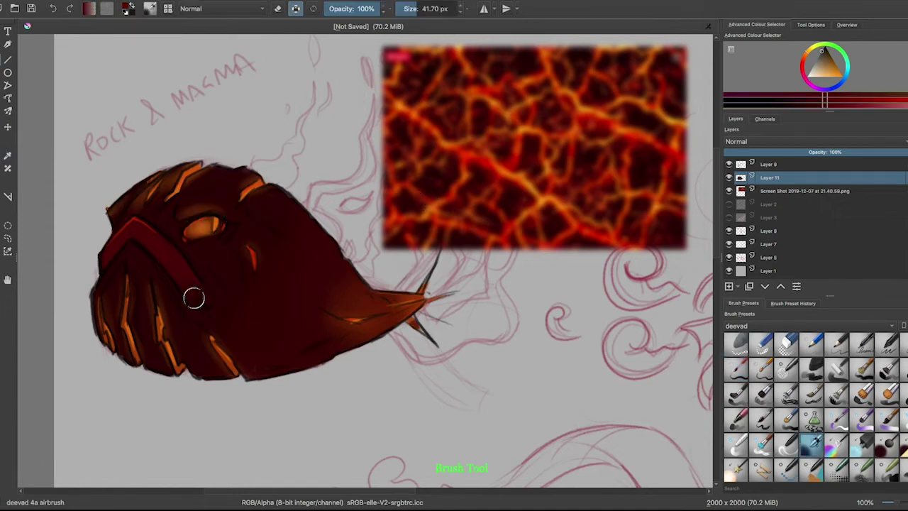
left_click(132, 324, "ctrl")
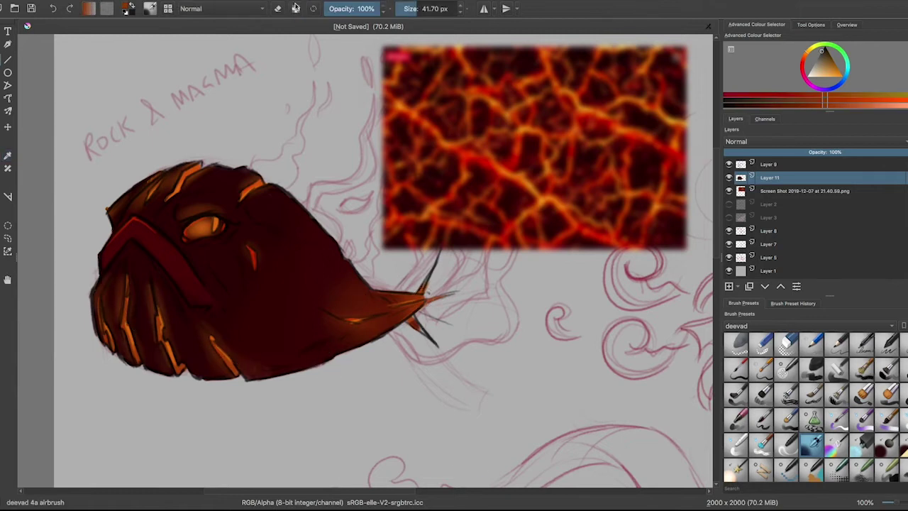
key("slash")
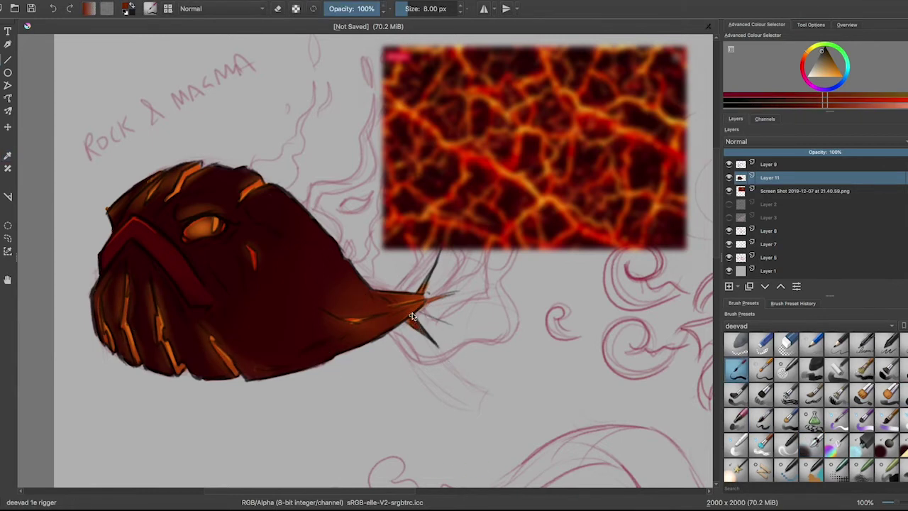
key("e")
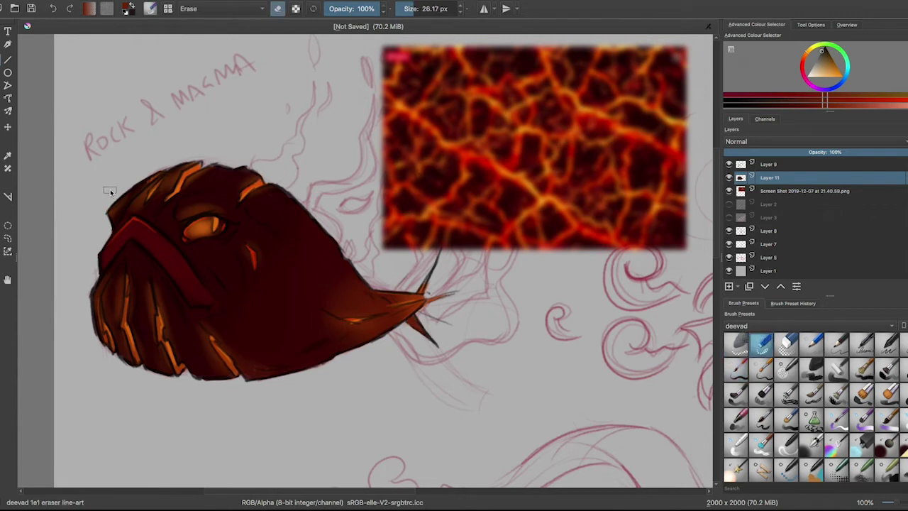
Save the document as fish.kra and hide the magma reference screenshot layer.
key("ctrl+s")
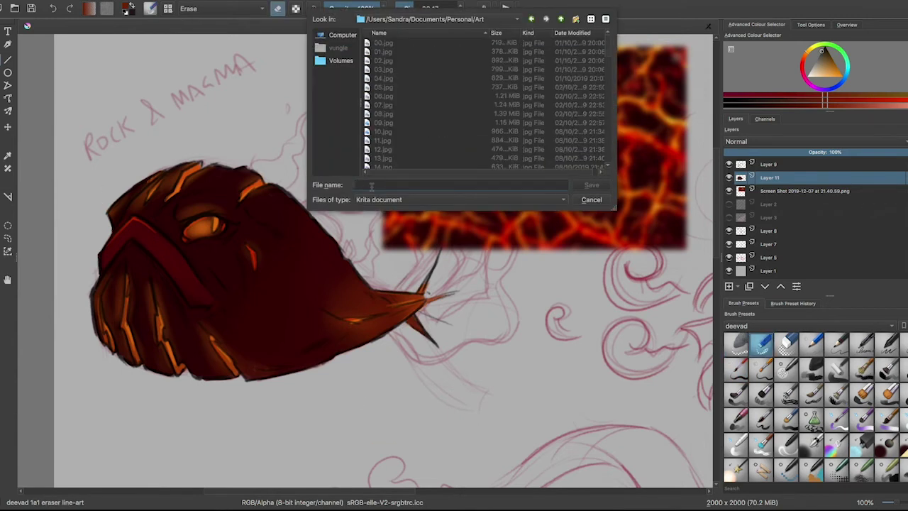
left_click(591, 200)
left_click(787, 190)
left_click(728, 190)
Group the fish's line-art Layer 9 with its colour Layer 11.
left_click(791, 177)
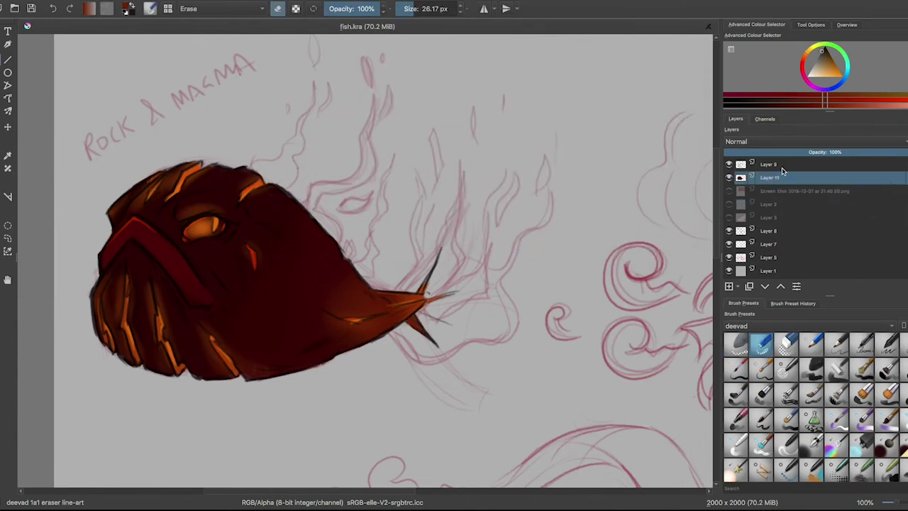
key("ctrl+g")
left_click(777, 185)
left_click_drag(778, 186, 779, 179)
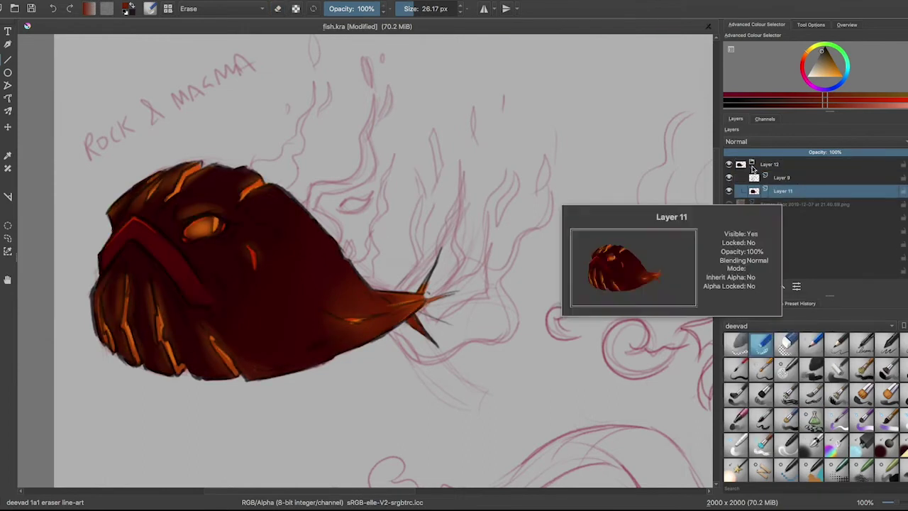
Add a new paint layer for the flames and hide the fish's line-art and colour layers.
left_click(738, 286)
left_click(745, 303)
left_click(728, 204)
left_click(728, 190)
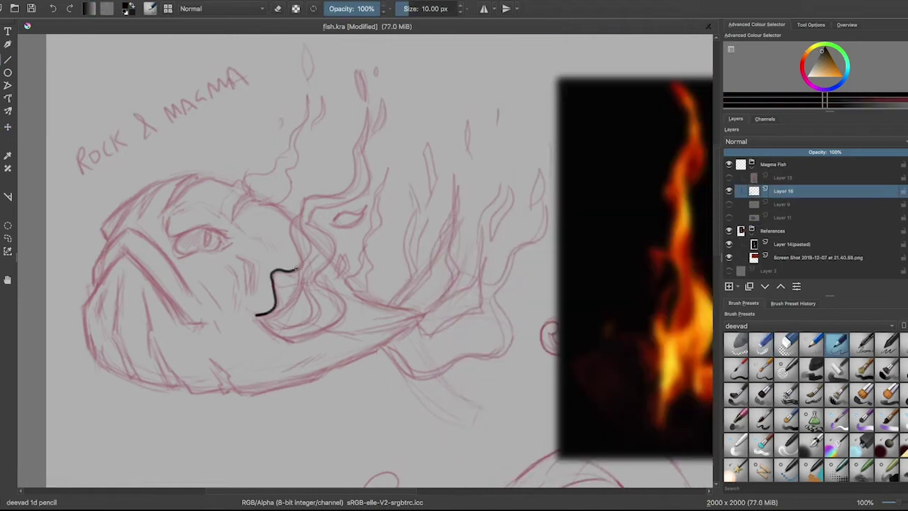
Ink the flames rising from the fish's gill and forehead in black with the deevad 1d pencil, including the detached sparks.
left_click_drag(362, 106, 254, 321)
left_click_drag(319, 232, 273, 328)
left_click_drag(364, 92, 378, 68)
left_click_drag(356, 270, 347, 280)
left_click_drag(304, 101, 290, 163)
left_click_drag(247, 200, 278, 202)
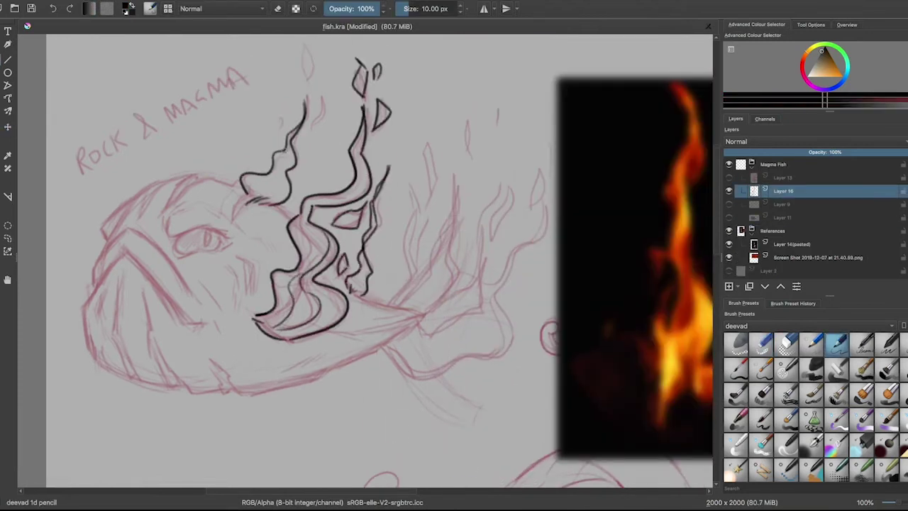
Ink the flames and sparks around the fish's tail, plus a small flame under the chin.
mouse_move(402, 181)
left_mouse_down()
mouse_move(399, 305)
mouse_move(411, 302)
left_mouse_up()
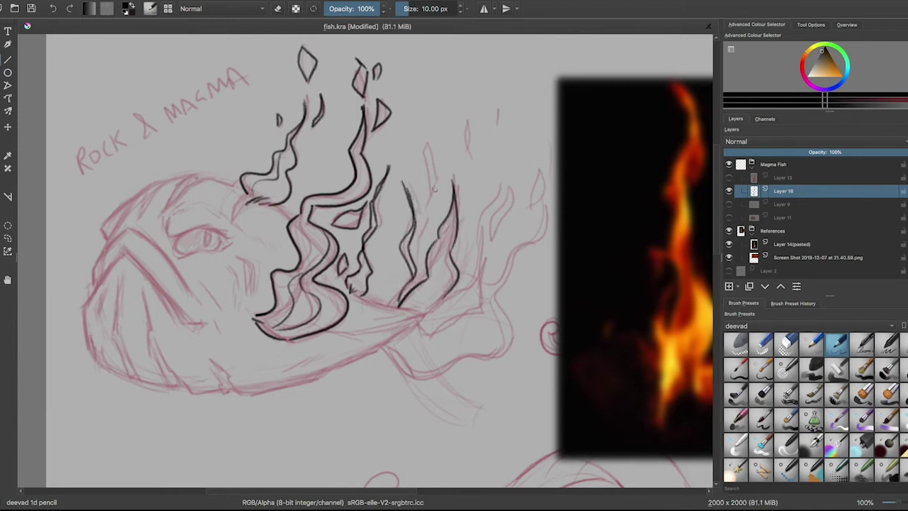
left_click_drag(426, 131, 434, 190)
left_click_drag(465, 115, 468, 150)
left_click_drag(490, 237, 507, 187)
left_click_drag(451, 253, 481, 306)
mouse_move(387, 349)
left_mouse_down()
mouse_move(508, 306)
mouse_move(545, 230)
left_mouse_up()
left_click_drag(533, 228, 546, 226)
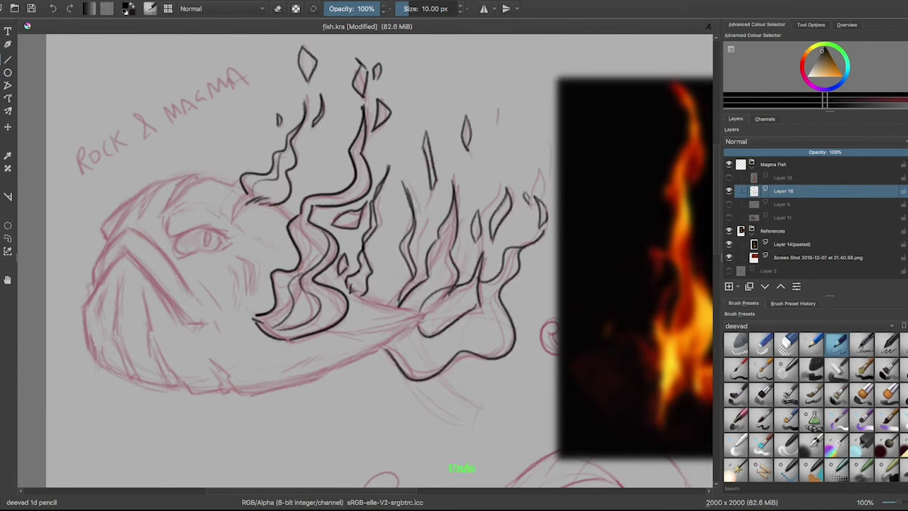
left_click_drag(179, 395, 200, 402)
Fill the gill, forehead and tail flames with flat red-orange on Layer 13, using the deevad 1e rigger.
left_click(737, 367)
mouse_move(282, 284)
left_mouse_down()
mouse_move(254, 319)
mouse_move(291, 314)
mouse_move(293, 326)
mouse_move(308, 291)
mouse_move(309, 204)
mouse_move(354, 145)
mouse_move(361, 155)
mouse_move(262, 189)
left_mouse_up()
key("[")
key("[")
key("[")
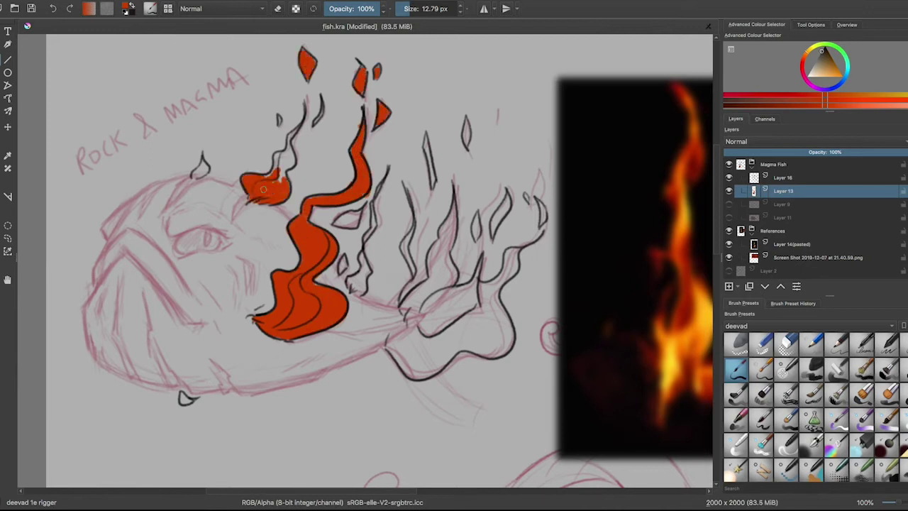
left_click_drag(335, 222, 377, 190)
mouse_move(404, 248)
left_mouse_down()
mouse_move(455, 207)
mouse_move(404, 309)
mouse_move(449, 306)
mouse_move(455, 275)
mouse_move(388, 346)
mouse_move(463, 343)
mouse_move(492, 225)
mouse_move(525, 196)
mouse_move(481, 344)
mouse_move(510, 336)
left_mouse_up()
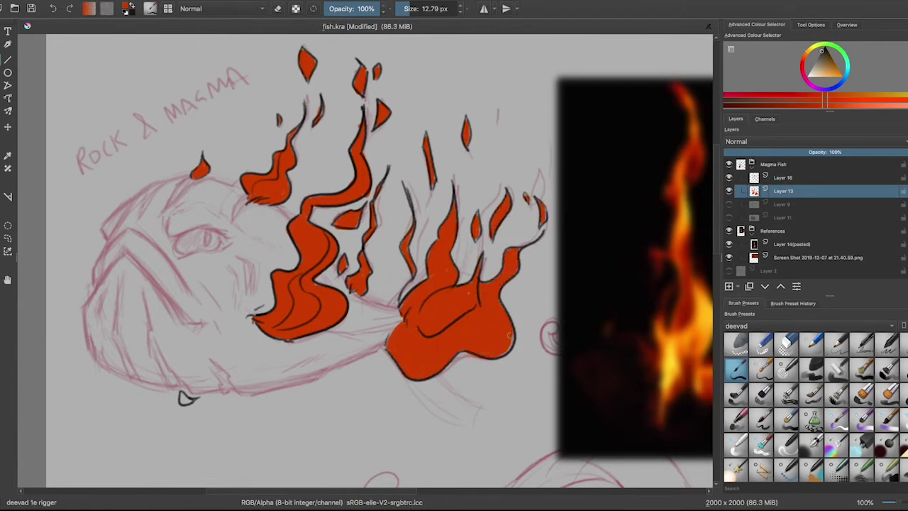
Lock the flame layer's transparency and airbrush orange and yellow sampled from the fire reference into the flames.
left_click(296, 9)
left_click(811, 445)
left_click(685, 152, "ctrl")
mouse_move(276, 185)
left_mouse_down()
mouse_move(334, 312)
mouse_move(468, 270)
left_mouse_up()
left_click(669, 365, "ctrl")
mouse_move(454, 319)
left_mouse_down()
mouse_move(440, 304)
mouse_move(305, 284)
mouse_move(201, 169)
left_mouse_up()
mouse_move(457, 138)
left_mouse_down()
mouse_move(312, 255)
mouse_move(338, 115)
mouse_move(358, 358)
left_mouse_up()
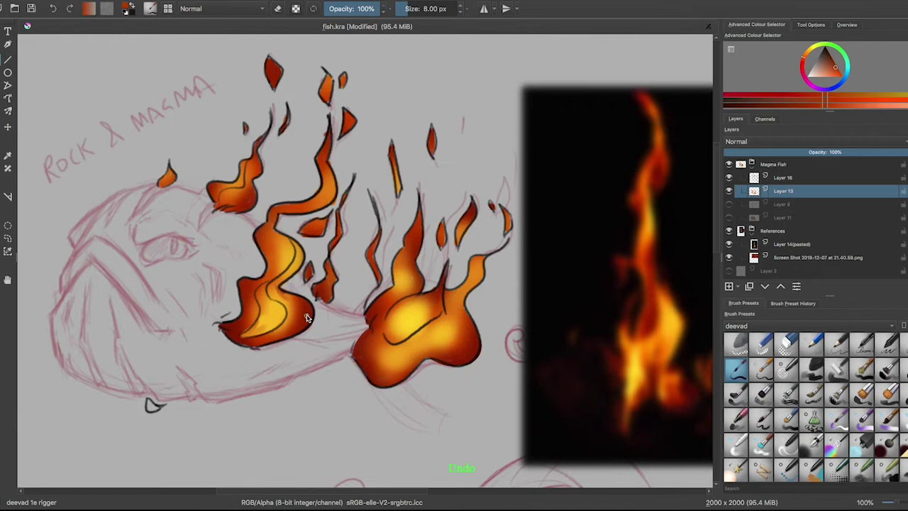
Paint thin inner contour lines in the gill and tail flames with sampled orange and yellow tones.
left_click(390, 354, "ctrl")
left_click(413, 328, "ctrl")
left_click(412, 245, "ctrl")
left_click(426, 95, "ctrl")
Airbrush sampled orange highlights onto the thin flames behind the gill.
key("slash")
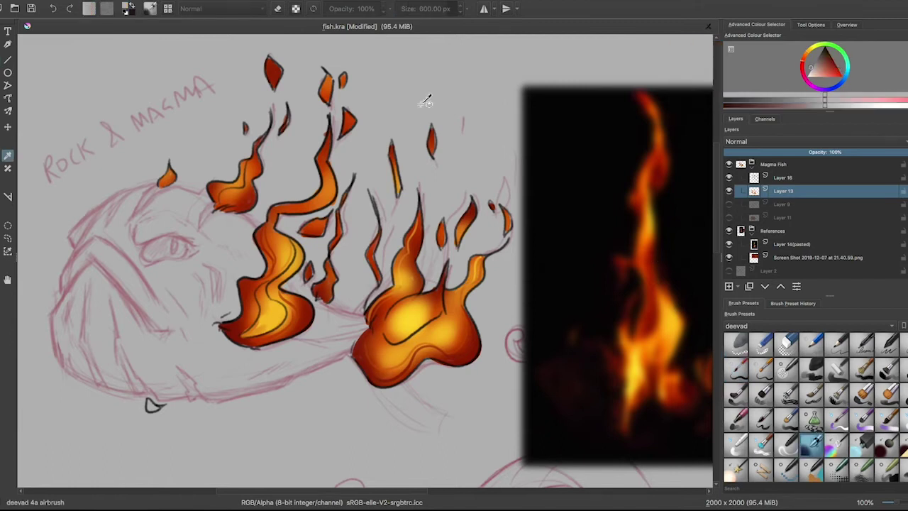
left_click(474, 350, "ctrl")
left_click_drag(318, 288, 321, 302)
left_click(333, 217, "ctrl")
left_click_drag(333, 212, 338, 225)
left_click(327, 165, "ctrl")
Show the fish's hidden line-art and colour layers, and try several blending modes for the flame shading.
left_click_drag(728, 204, 728, 217)
left_click(780, 141)
left_click(762, 172)
left_click(780, 141)
left_click(762, 172)
left_click(780, 141)
left_click(762, 151)
left_click(780, 141)
left_click(740, 216)
key("ctrl+z")
Add new layers above the flames and airbrush a yellow-orange glow sampled from them onto the small flame behind the gill.
left_click(728, 286)
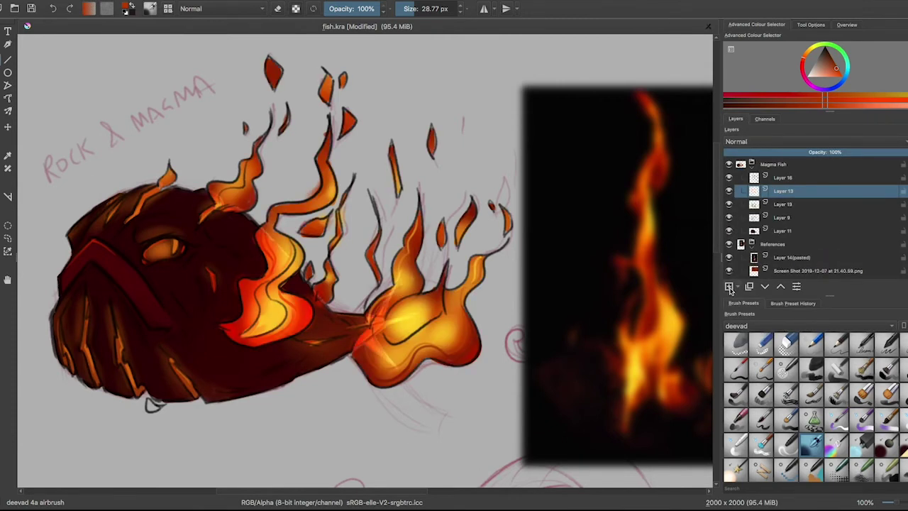
left_click(281, 247, "ctrl")
left_click(332, 200, "ctrl")
left_click(316, 296, "ctrl")
key("Insert")
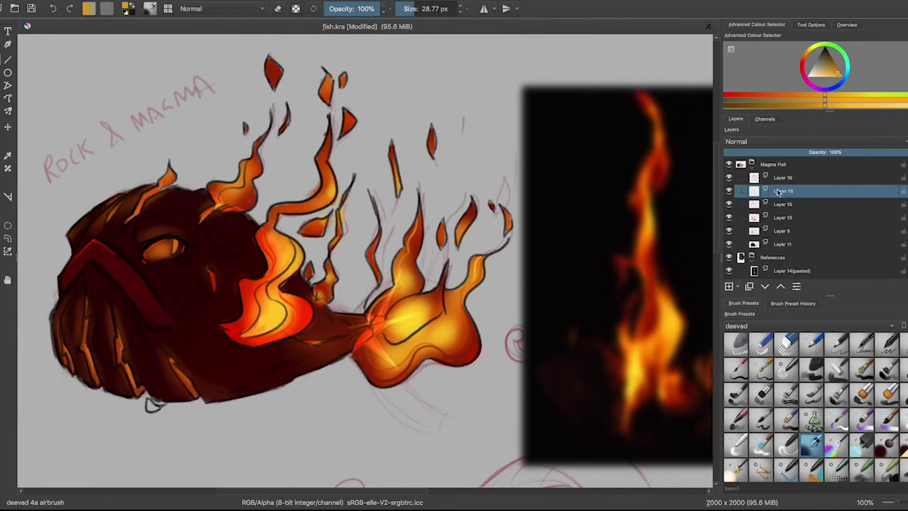
Airbrush sampled yellow and red glows onto the fish's eye, brow and tail flame, partly on an Addition layer.
left_click_drag(162, 247, 167, 273)
left_click(176, 241, "ctrl")
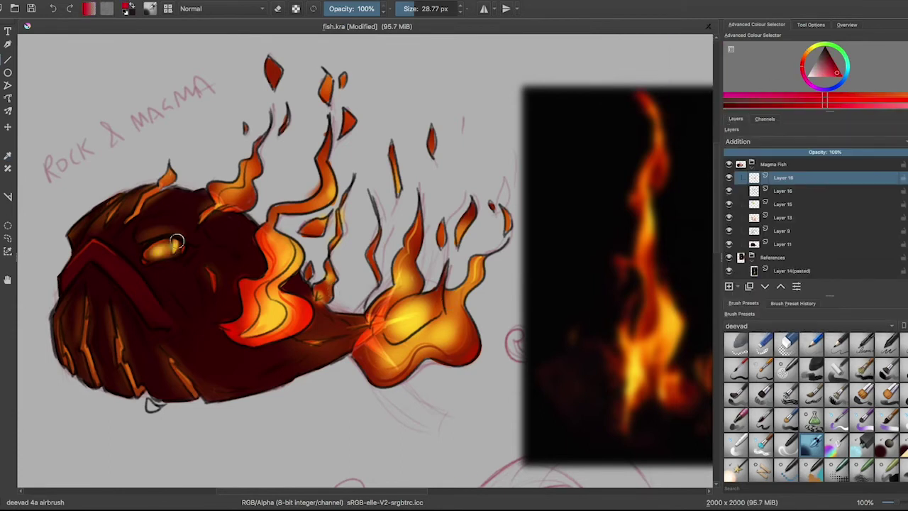
left_click(200, 368, "ctrl")
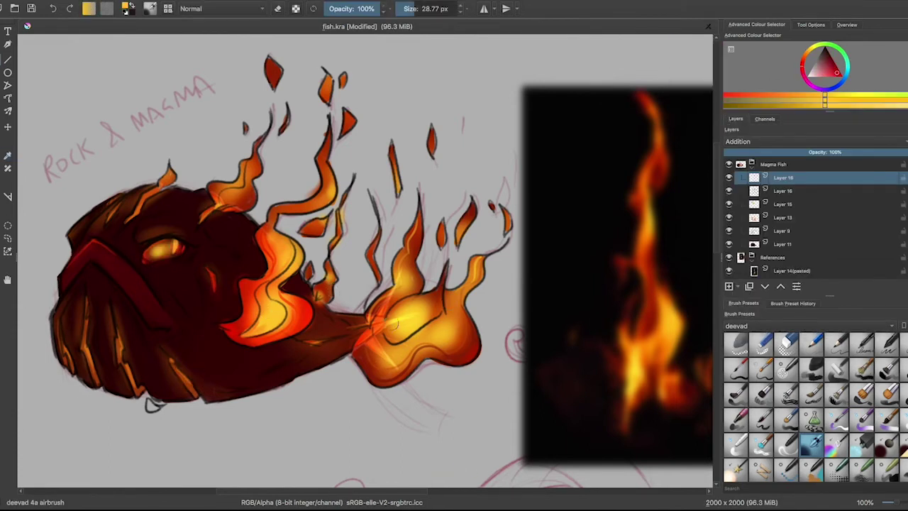
left_click(303, 345, "ctrl")
left_click(425, 323)
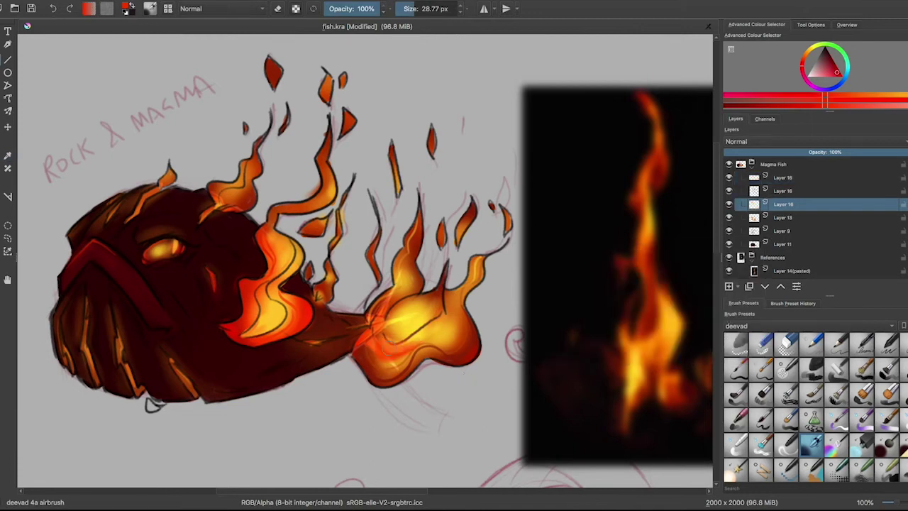
Recolour the flames' dark outlines in glowing orange tones with the alpha-locked airbrush, sampling colour from the fire reference.
key("Page_Up")
left_click(663, 135, "ctrl")
mouse_move(333, 152)
left_mouse_down()
mouse_move(351, 151)
mouse_move(419, 212)
left_mouse_up()
left_click(255, 305, "ctrl")
left_click_drag(255, 305, 262, 298)
key("ctrl+z")
Hide the references and paint a near-black backdrop behind the fish on a new layer named Bg.
left_click(752, 163)
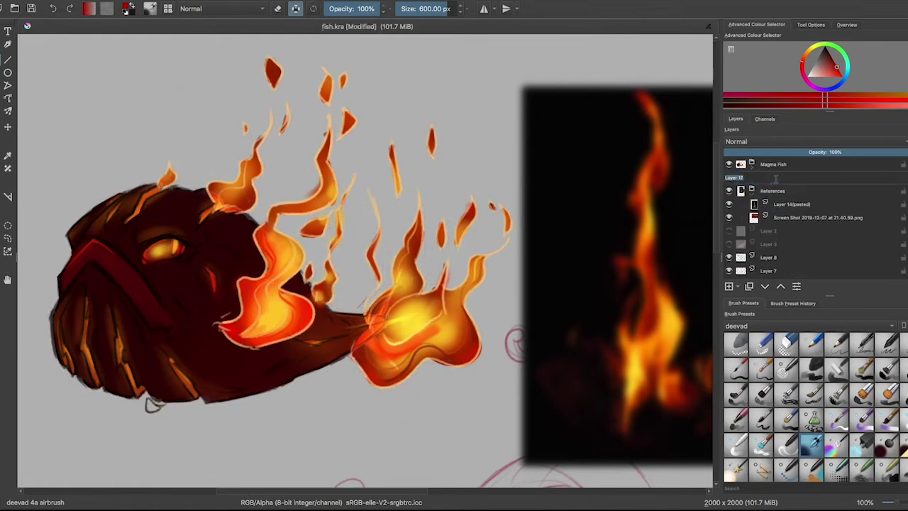
left_click(729, 191)
left_click(805, 83)
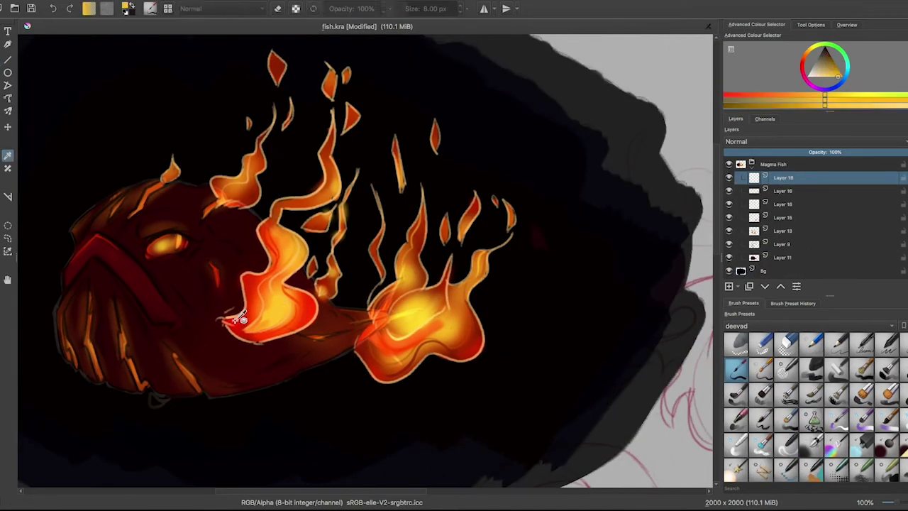
Airbrush a broad peach glow around the gill flame on a new Addition layer above the fish.
key("ctrl+z")
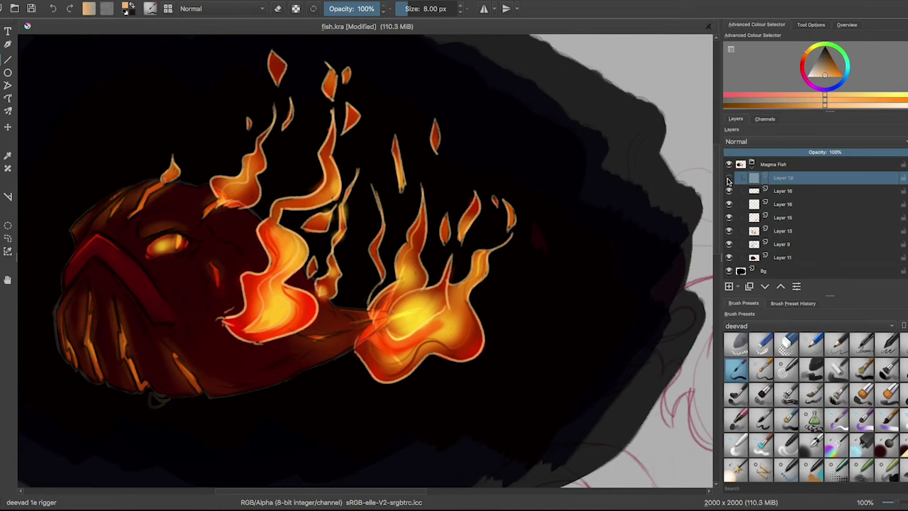
key("/")
left_click_drag(293, 271, 213, 298)
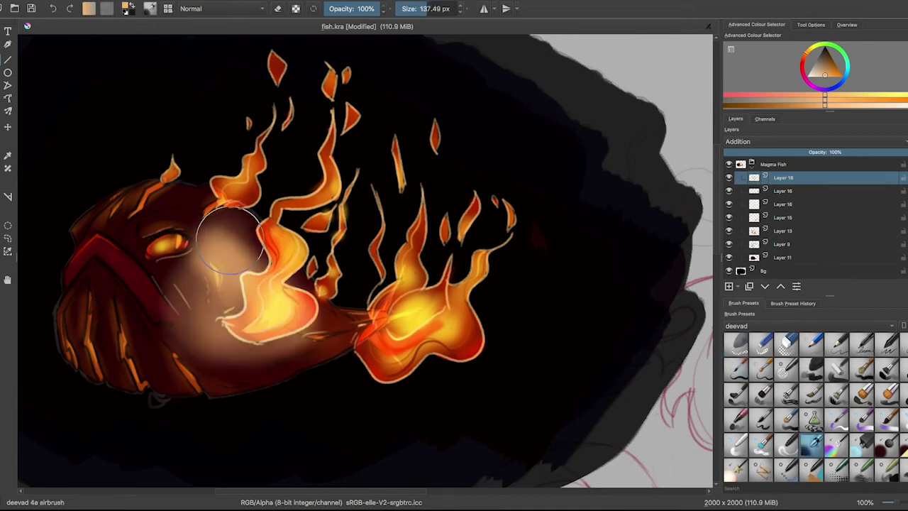
left_click_drag(163, 182, 170, 206)
left_click_drag(255, 256, 298, 345)
left_click(813, 152)
Compare the fish with and without its line art, and try moving the line-art layer above the flame shading.
left_click(782, 243)
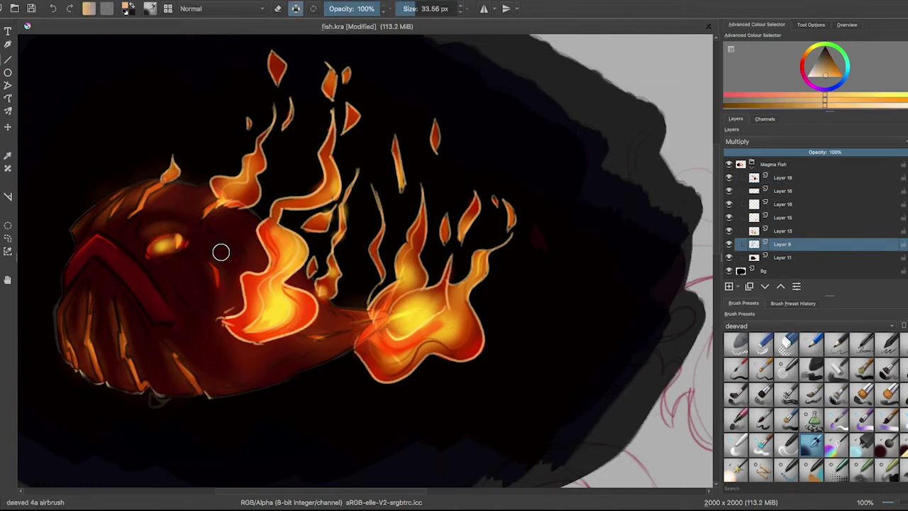
left_click(782, 178)
left_click(729, 243)
left_click(728, 244)
left_click(737, 243)
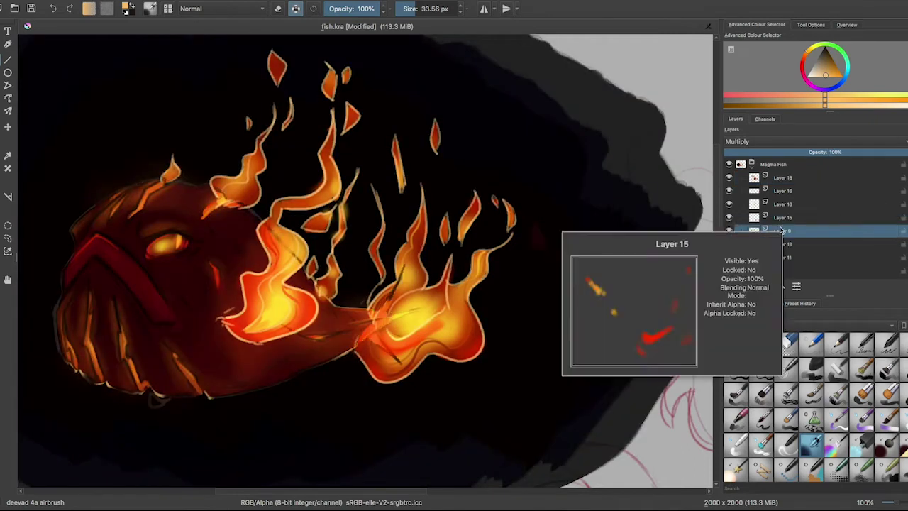
scroll(739, 210, "down", 1)
key("ctrl+z")
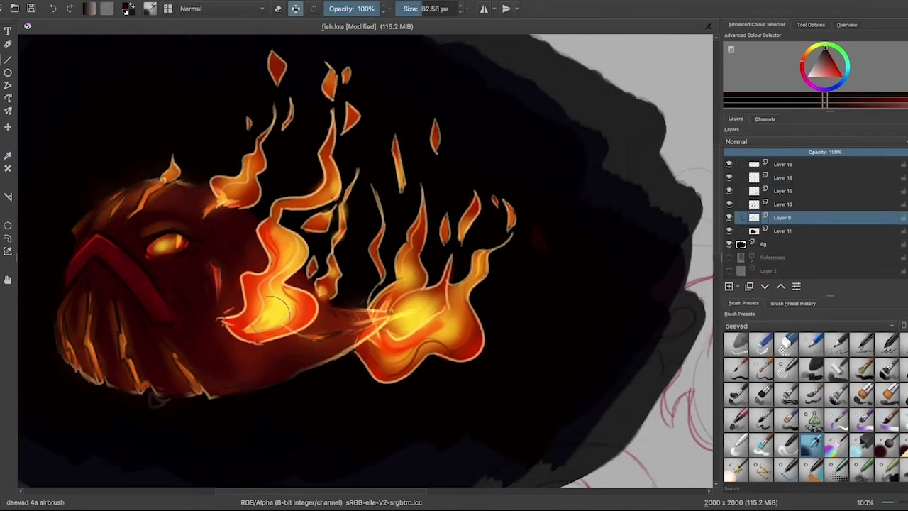
Draw thin wavy peach contour lines around the flames on a new layer with a 10 px pencil.
left_click(835, 343)
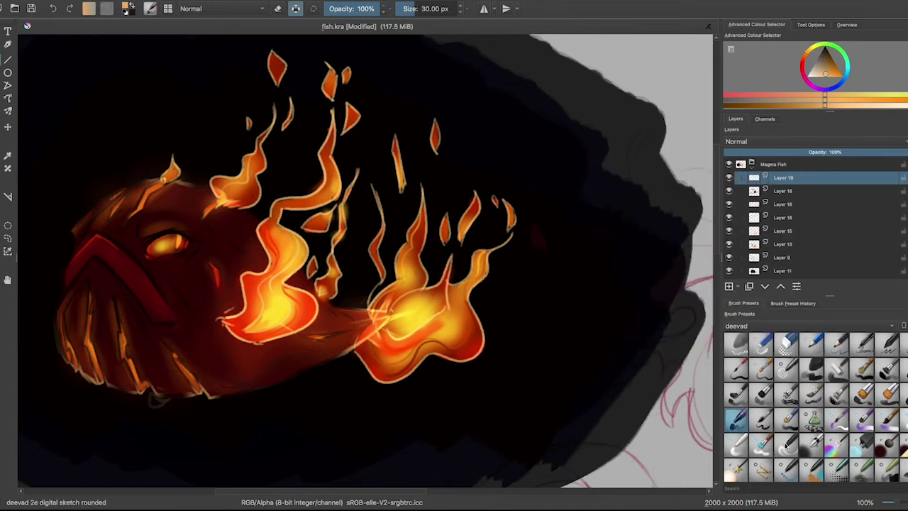
left_click_drag(316, 280, 331, 97)
key("ctrl+z")
left_click_drag(379, 389, 512, 227)
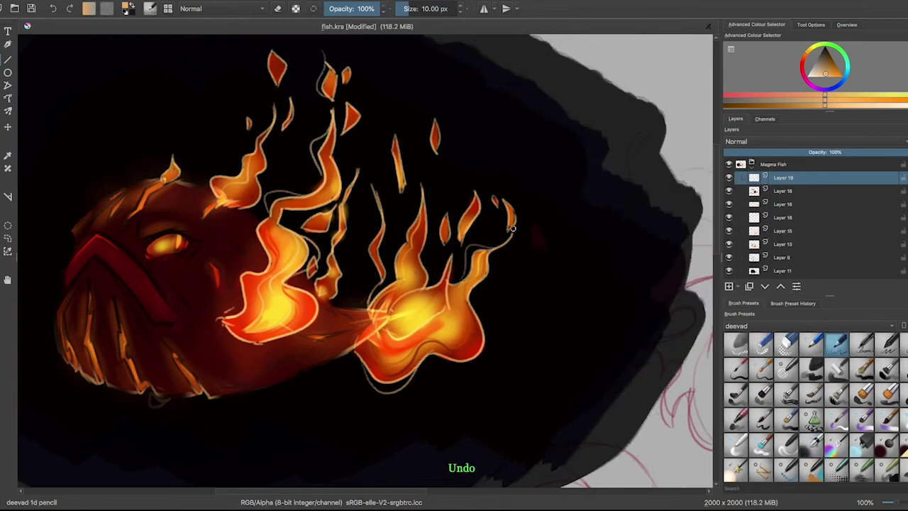
mouse_move(207, 190)
left_mouse_down()
mouse_move(217, 172)
mouse_move(289, 144)
left_mouse_up()
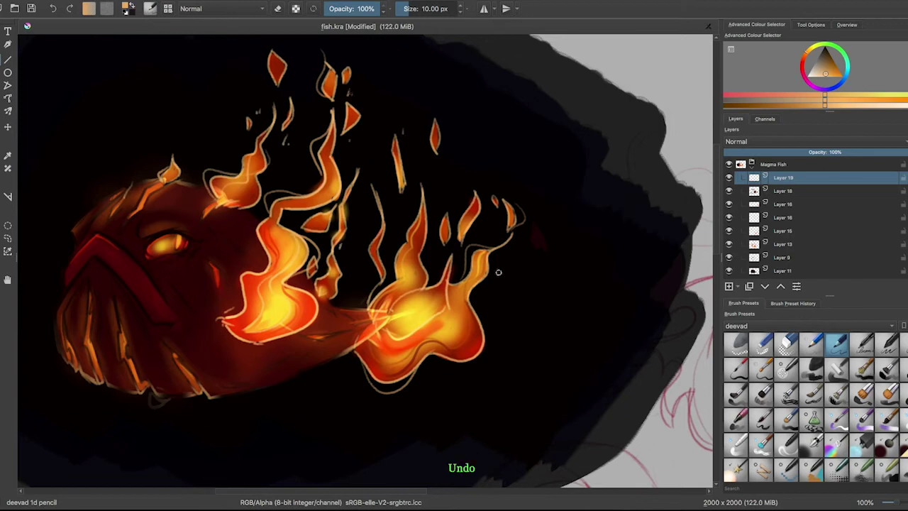
key("ctrl+z")
key("ctrl+z")
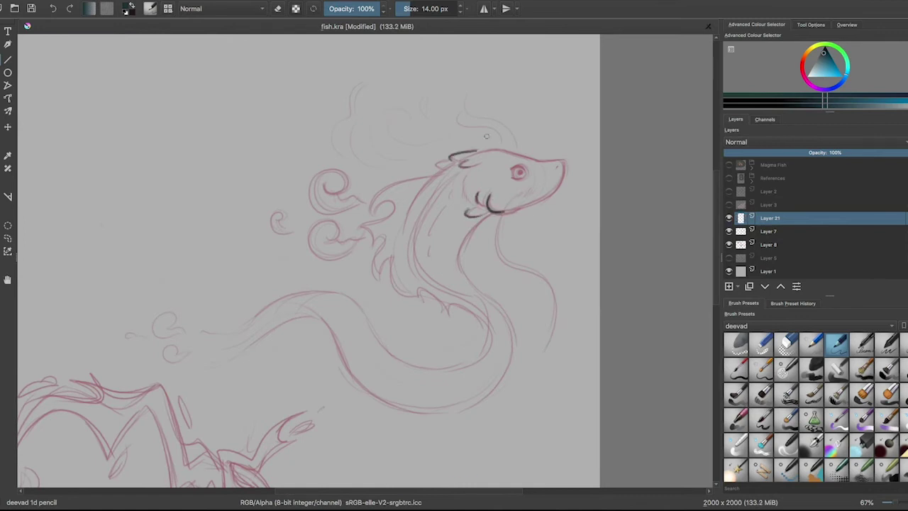
Ink the serpent's mane, snout and eye in dark teal over the red sketch.
mouse_move(436, 173)
left_mouse_down()
mouse_move(369, 212)
mouse_move(374, 280)
left_mouse_up()
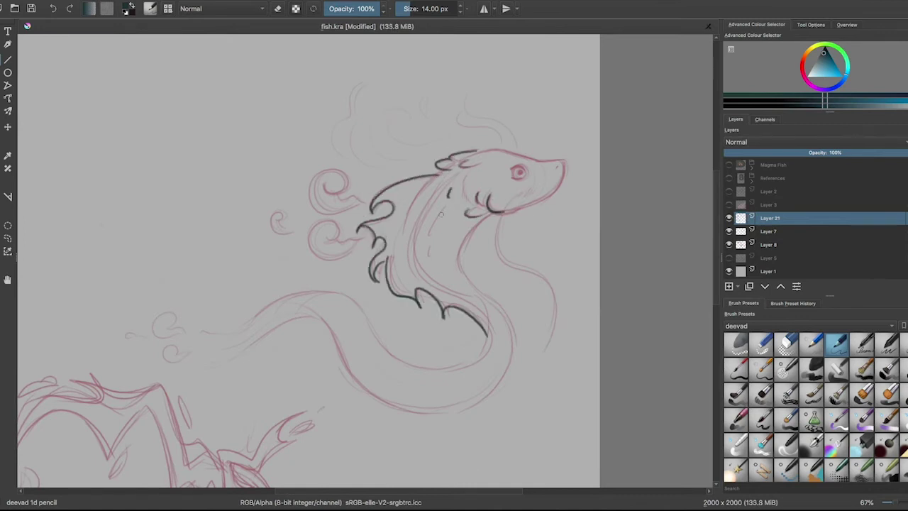
left_click_drag(538, 161, 565, 170)
key("ctrl+z")
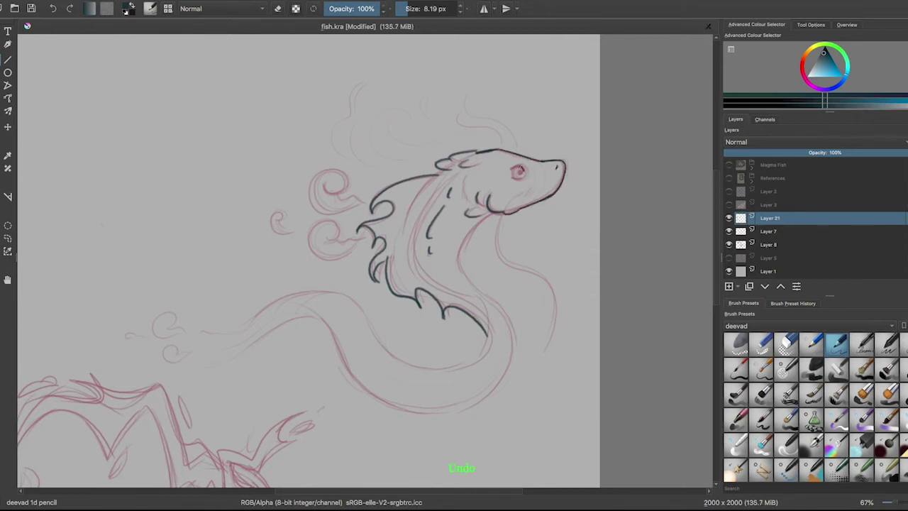
key("ctrl+z")
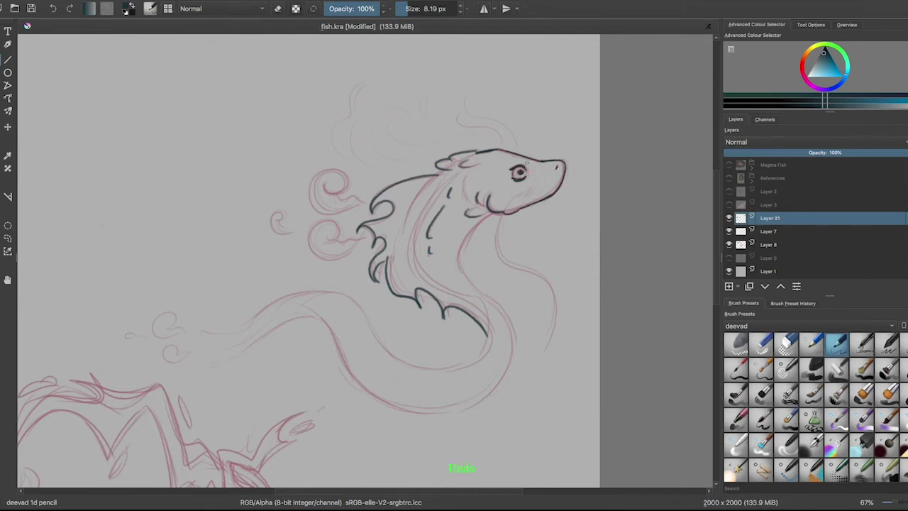
Ink the loose curls beside the tail and mane and the wisps above the serpent's head with a thin 8.19 px pencil.
left_click_drag(176, 345, 166, 358)
left_click_drag(333, 234, 353, 251)
left_click_drag(334, 185, 359, 206)
left_click_drag(280, 222, 292, 229)
left_click_drag(379, 115, 405, 157)
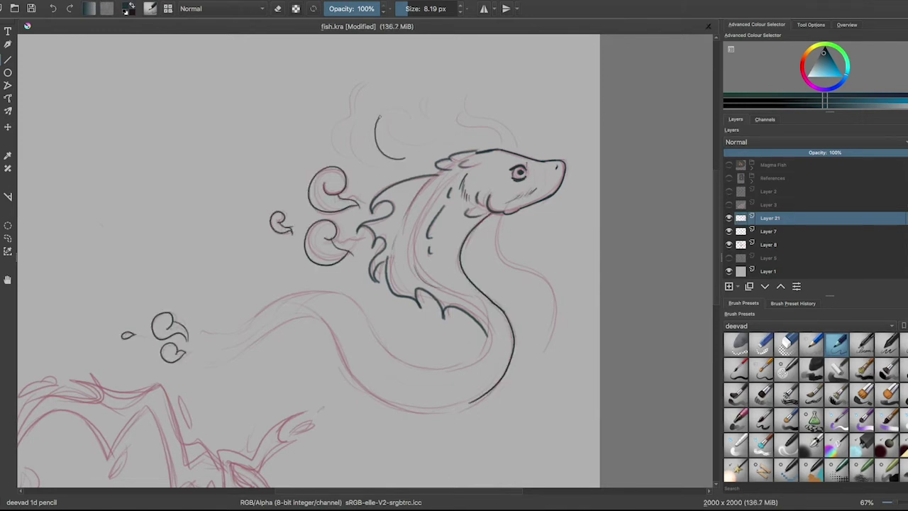
left_click_drag(362, 88, 341, 155)
left_click_drag(419, 88, 424, 115)
Ink the serpent's long S-shaped body and tapering tail, thickening the underside of the lower bend with a 10 px pencil.
mouse_move(252, 317)
left_mouse_down()
mouse_move(368, 312)
mouse_move(488, 339)
left_mouse_up()
mouse_move(312, 317)
left_mouse_down()
mouse_move(205, 351)
mouse_move(424, 411)
mouse_move(474, 402)
left_mouse_up()
left_click_drag(188, 328, 218, 339)
key("bracketright")
left_click_drag(509, 333, 366, 388)
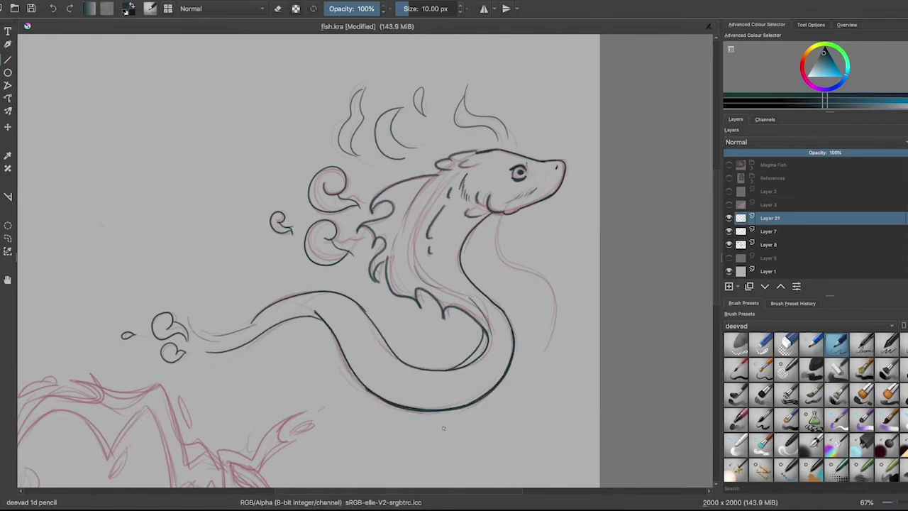
Re-ink the mane and the tufts behind the serpent's head with cleaner, thinner 10 px lines.
mouse_move(429, 301)
left_mouse_down()
mouse_move(397, 198)
mouse_move(440, 234)
left_mouse_up()
left_click_drag(436, 169, 477, 150)
mouse_move(369, 213)
left_mouse_down()
mouse_move(436, 175)
mouse_move(390, 294)
mouse_move(488, 339)
left_mouse_up()
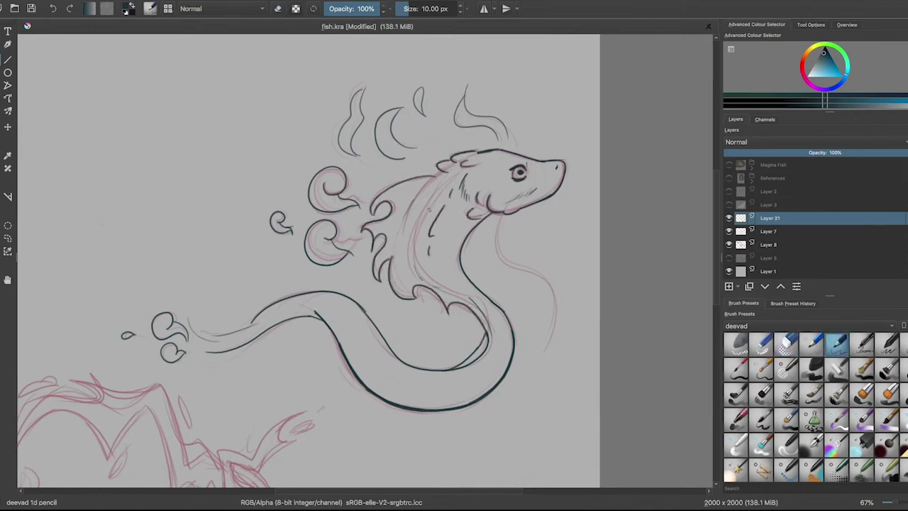
key("ctrl+z")
key("ctrl+z")
key("ctrl+z")
key("ctrl+z")
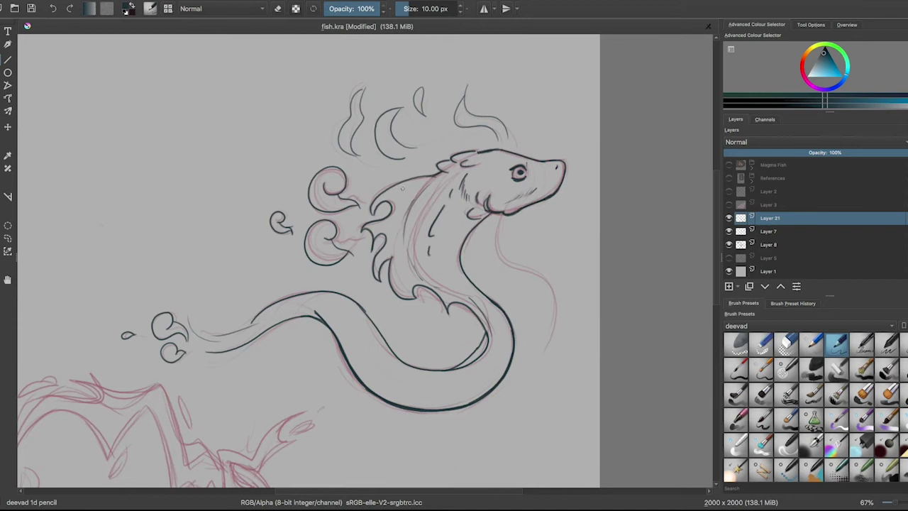
Thicken the serpent's throat line and try inking the long whisker hanging from its chin.
left_click_drag(489, 214, 461, 284)
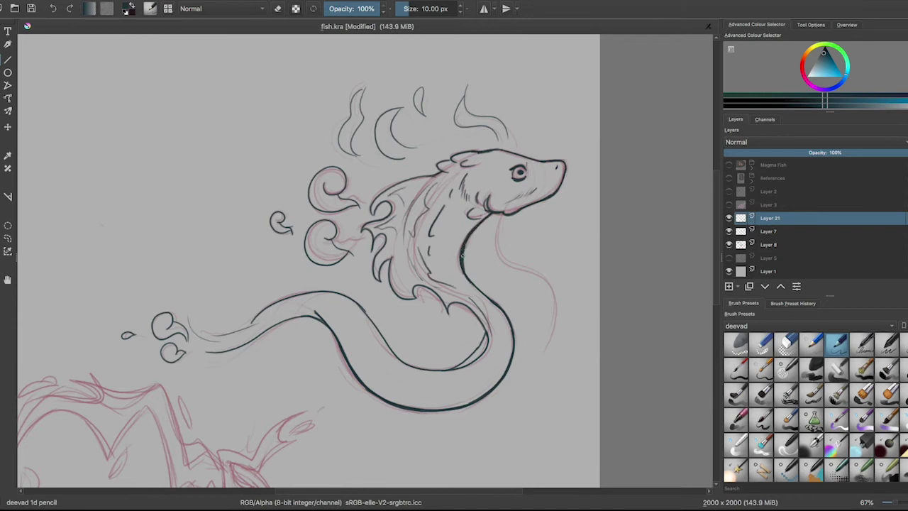
left_click_drag(496, 213, 532, 273)
key("ctrl+z")
left_click_drag(497, 214, 556, 301)
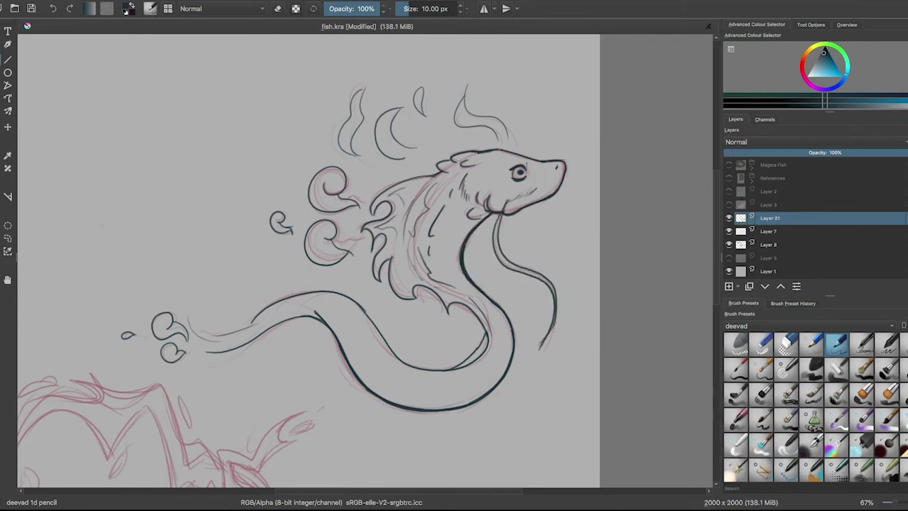
key("ctrl+z")
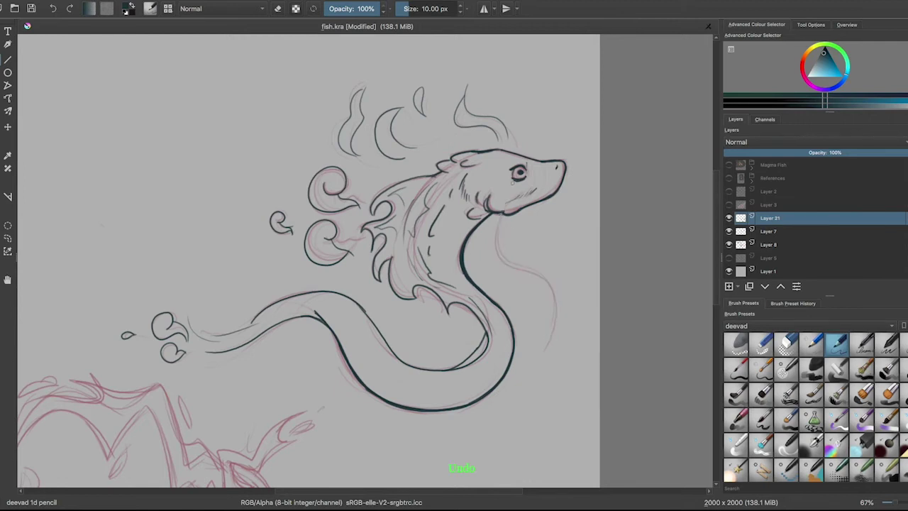
Erase the inked wisps above the serpent's head and the curls beside its mane and tail.
key("slash")
left_click_drag(355, 92, 412, 149)
left_click_drag(319, 177, 333, 255)
left_click_drag(153, 319, 174, 358)
key("slash")
Draw long flowing contour lines around the serpent's tail, mane, back, belly and throat with the thin pencil.
left_click_drag(189, 285, 234, 343)
left_click_drag(376, 418, 532, 237)
key("ctrl+z")
left_click_drag(387, 173, 349, 225)
left_click_drag(387, 142, 351, 186)
left_click_drag(338, 234, 514, 142)
left_click_drag(209, 291, 355, 273)
left_click_drag(333, 362, 482, 432)
left_click_drag(496, 238, 543, 383)
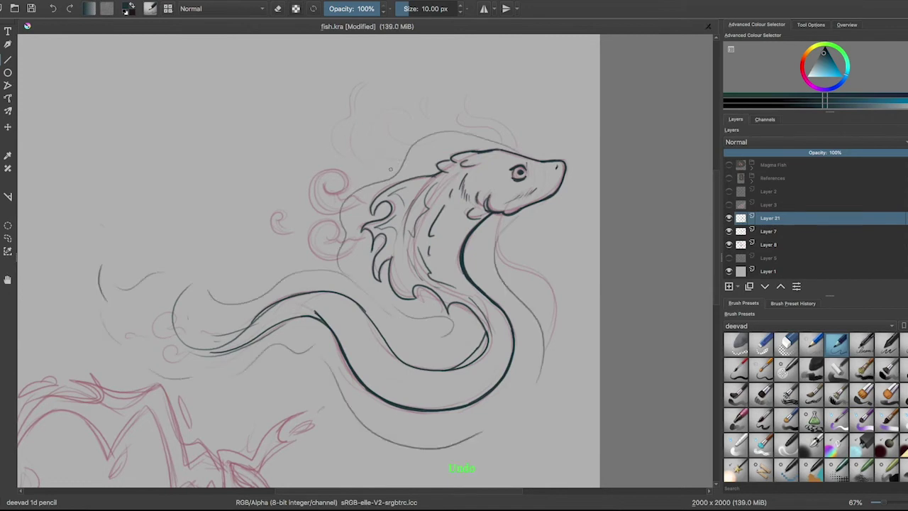
Hide the red sketch, and group the serpent's line art with new layers beneath it.
left_click(728, 231)
key("ctrl+g")
left_click(783, 245)
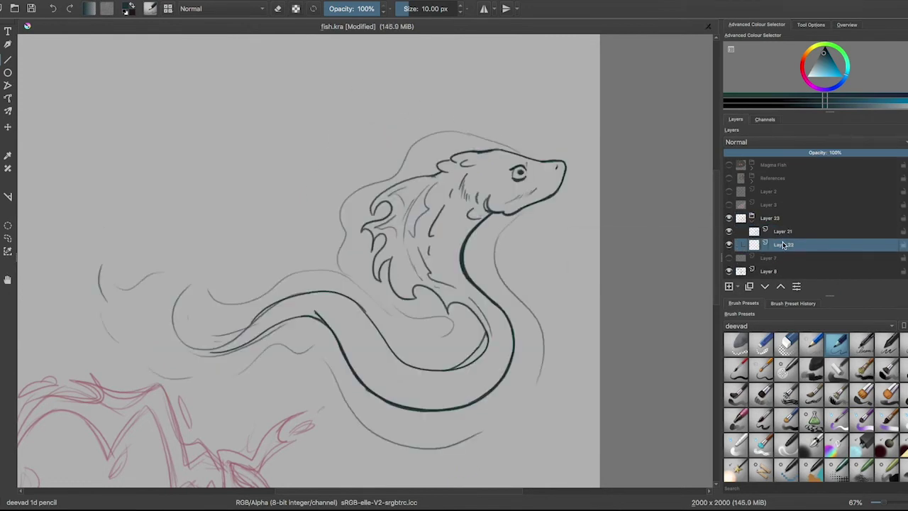
left_click(824, 64)
key("Insert")
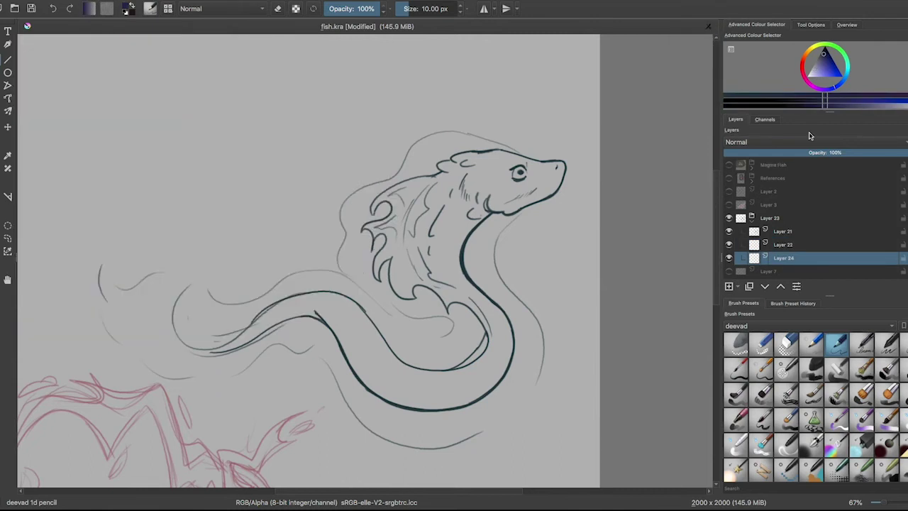
Paint a rough black backdrop behind the serpent on the group's lowest layer with a paint sketch brush of about 300 px.
left_click(728, 164)
left_click_drag(300, 239, 486, 163)
key("ctrl+z")
mouse_move(441, 314)
left_mouse_down()
mouse_move(395, 274)
mouse_move(297, 425)
left_mouse_up()
Paint flat light purple inside the serpent's head, neck and mane outlines with the rigger brush beneath the line art.
left_click(783, 244)
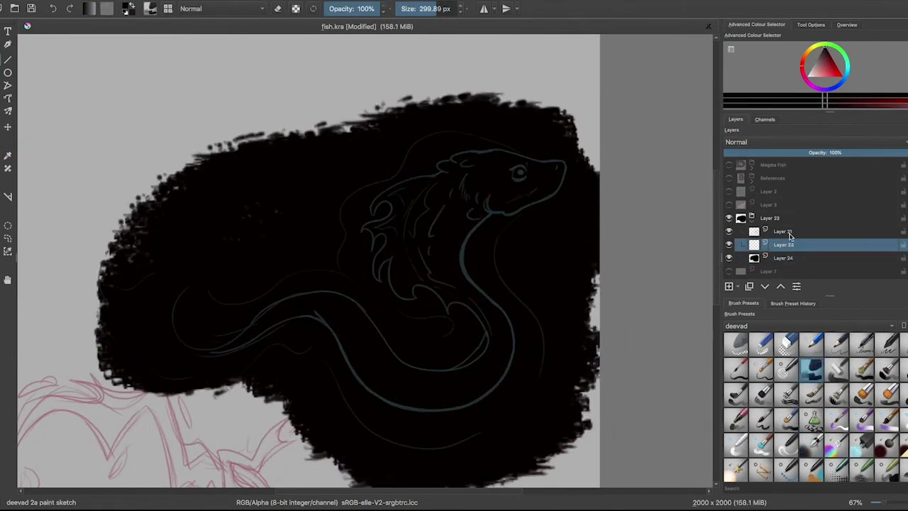
left_click(813, 71)
left_click(735, 369)
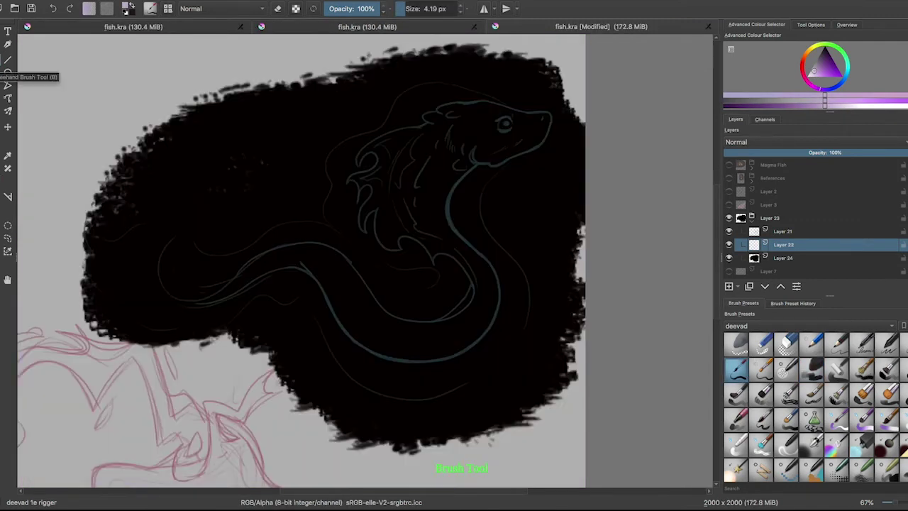
mouse_move(411, 170)
left_mouse_down()
mouse_move(366, 148)
mouse_move(476, 112)
mouse_move(535, 131)
left_mouse_up()
left_click_drag(425, 152, 397, 227)
mouse_move(380, 142)
left_mouse_down()
mouse_move(412, 241)
mouse_move(375, 243)
left_mouse_up()
Fill the rest of the serpent's neck and body with light purple, and paint wispy strokes at the tail end.
key("ctrl+r")
key("shift+BackSpace")
key("ctrl+shift+a")
mouse_move(445, 227)
left_mouse_down()
mouse_move(472, 344)
mouse_move(453, 264)
left_mouse_up()
key("b")
key("shift+BackSpace")
key("ctrl+shift+a")
mouse_move(411, 334)
left_mouse_down()
mouse_move(283, 263)
mouse_move(171, 269)
left_mouse_up()
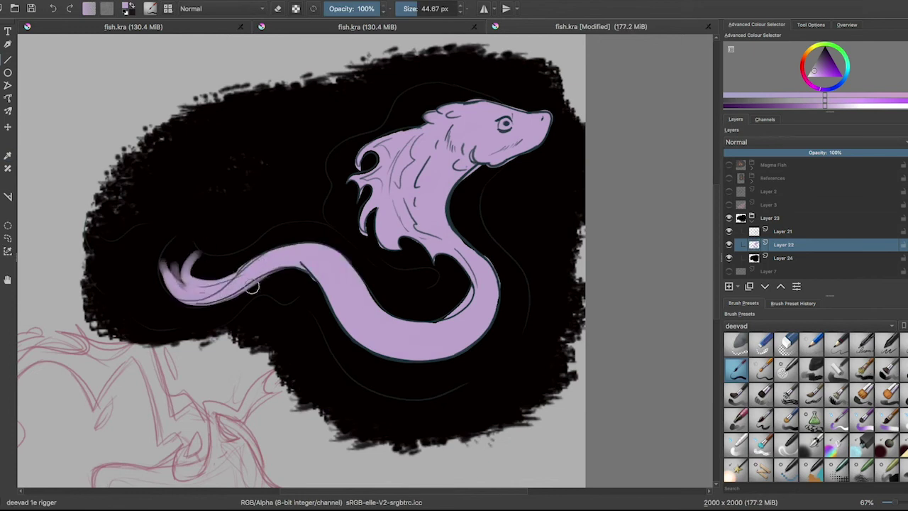
Fade the serpent's tail end into the black backdrop with a large soft eraser.
key("e")
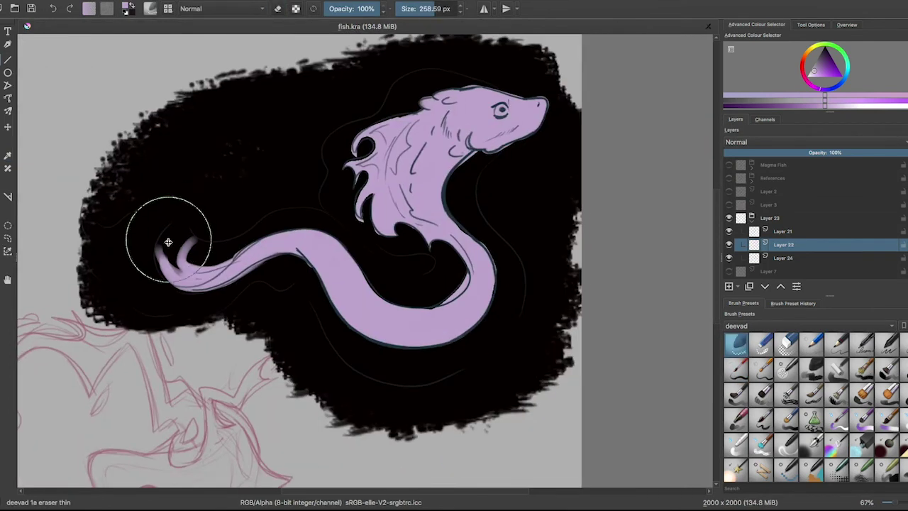
left_click_drag(152, 239, 169, 284)
key("ctrl+z")
left_click_drag(173, 247, 189, 312)
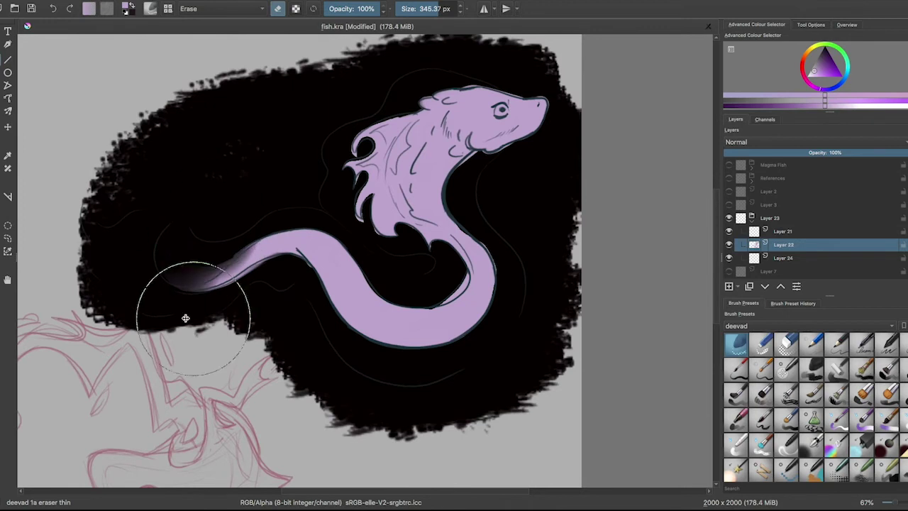
key("period")
key("period")
mouse_move(499, 80)
left_mouse_down()
mouse_move(347, 147)
mouse_move(361, 224)
left_mouse_up()
key("b")
key("slash")
left_click_drag(364, 278, 376, 292)
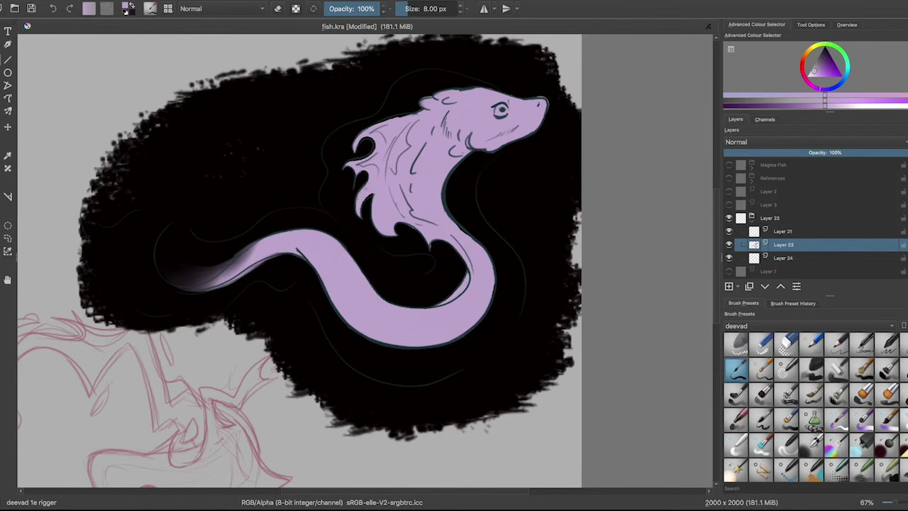
key("ctrl+z")
Softly erase the purple along the edges of the serpent's mane, neck and body with a 53% opacity eraser.
left_click(810, 445)
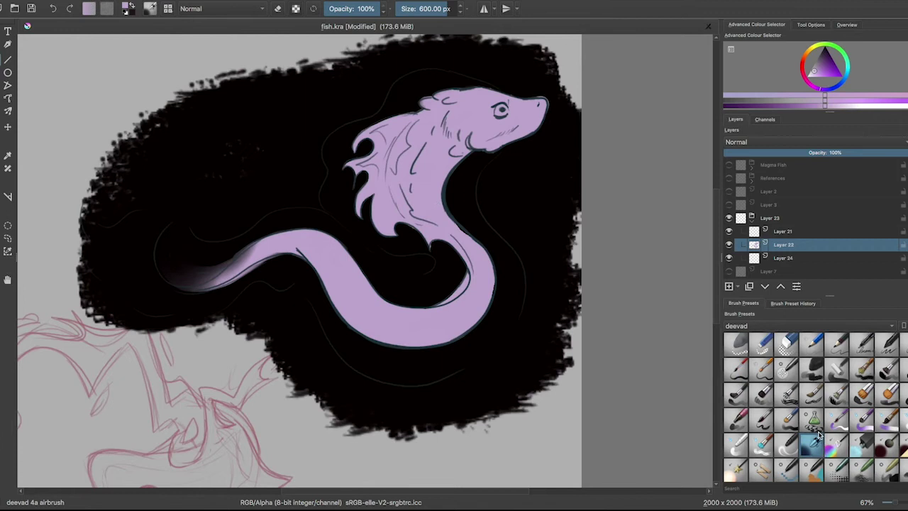
left_click(736, 343)
mouse_move(397, 124)
left_mouse_down()
mouse_move(259, 263)
mouse_move(516, 290)
mouse_move(401, 284)
mouse_move(365, 254)
left_mouse_up()
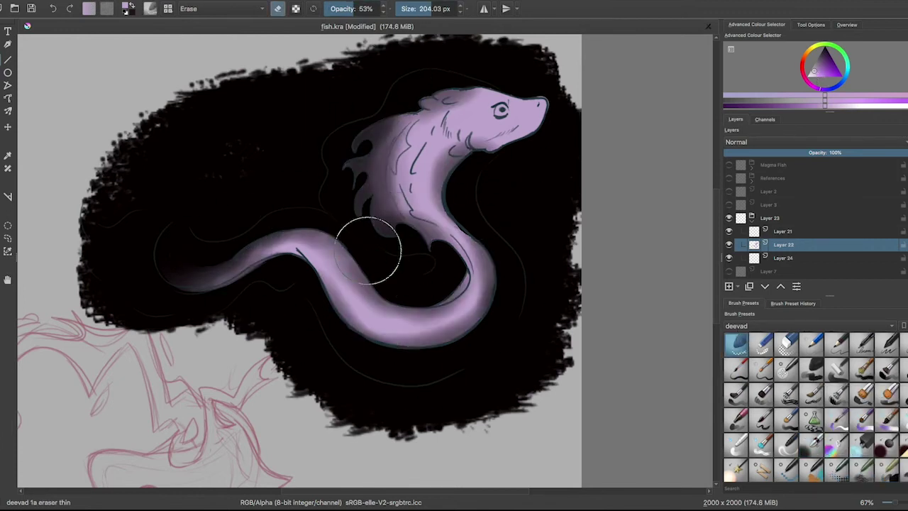
Undo the trial layer-opacity reduction and the soft edge erasing along the serpent's mane, neck and body.
left_click(831, 154)
key("ctrl+z")
key("ctrl+z")
key("ctrl+z")
key("ctrl+z")
key("ctrl+z")
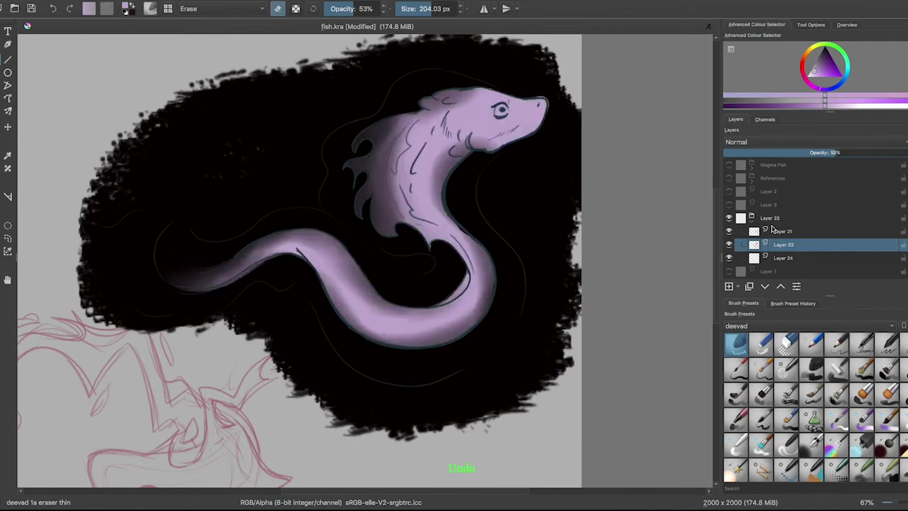
Airbrush a darker purple through the middle of the serpent's head, neck and body, with alpha locked and its outer edges left light.
left_click(811, 441)
left_click(819, 67)
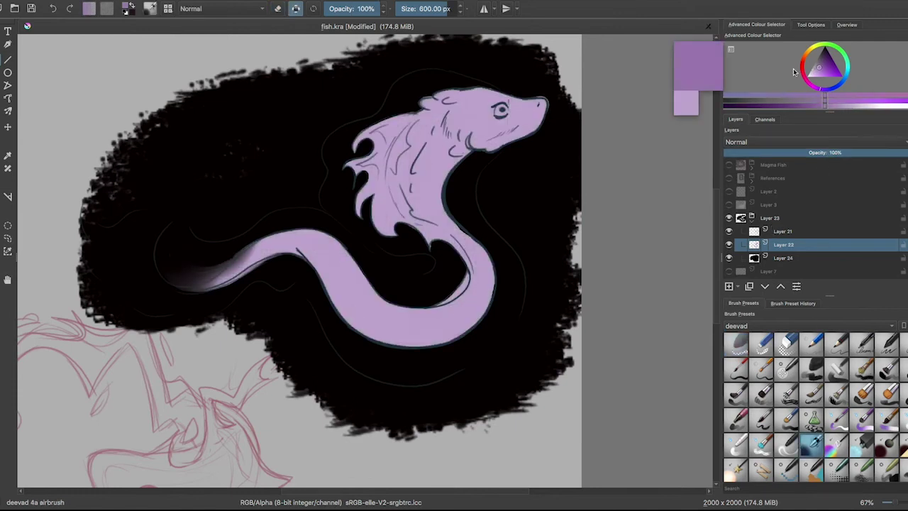
left_click_drag(375, 99, 353, 97)
left_click_drag(447, 117, 425, 205)
mouse_move(497, 117)
left_mouse_down()
mouse_move(337, 273)
mouse_move(475, 312)
left_mouse_up()
key("bracketleft")
key("bracketleft")
left_click_drag(284, 244, 482, 266)
Test a magenta stroke on the neck and undo it, using blue accents on the cheek, neck and lower body curve instead.
left_click(819, 71)
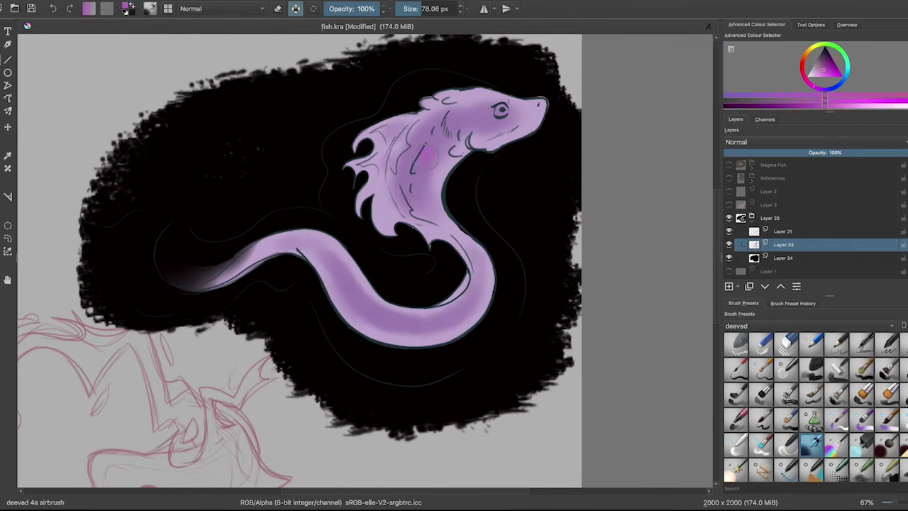
mouse_move(437, 158)
left_mouse_down()
mouse_move(496, 120)
mouse_move(414, 195)
left_mouse_up()
key("ctrl+z")
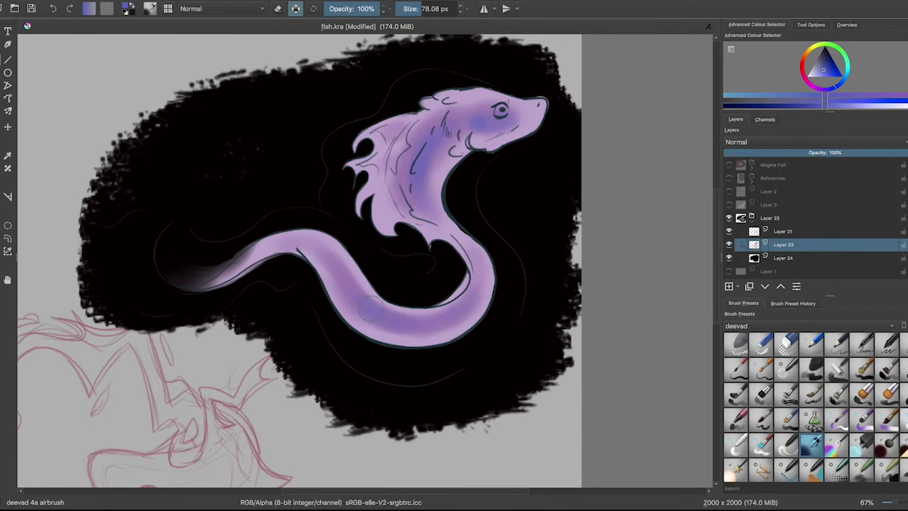
On a new layer, paint pale lilac highlights on the serpent's head, eye and mane with the rigger brush.
left_click(438, 325, "ctrl")
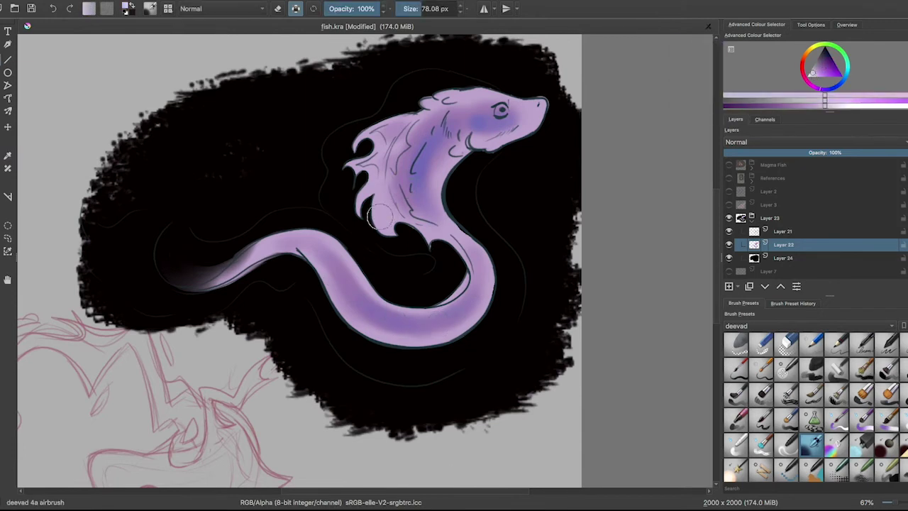
left_click(736, 369)
key("Insert")
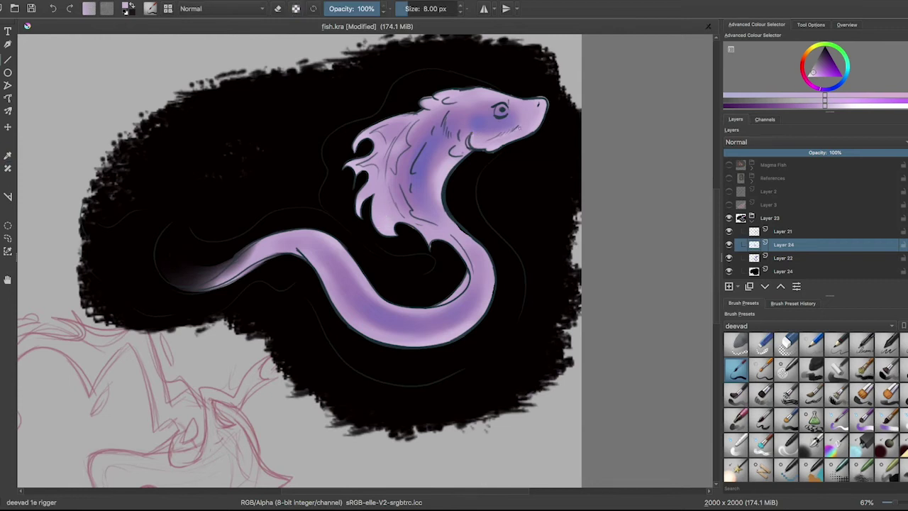
left_click_drag(468, 93, 504, 110)
left_click(501, 109, "ctrl")
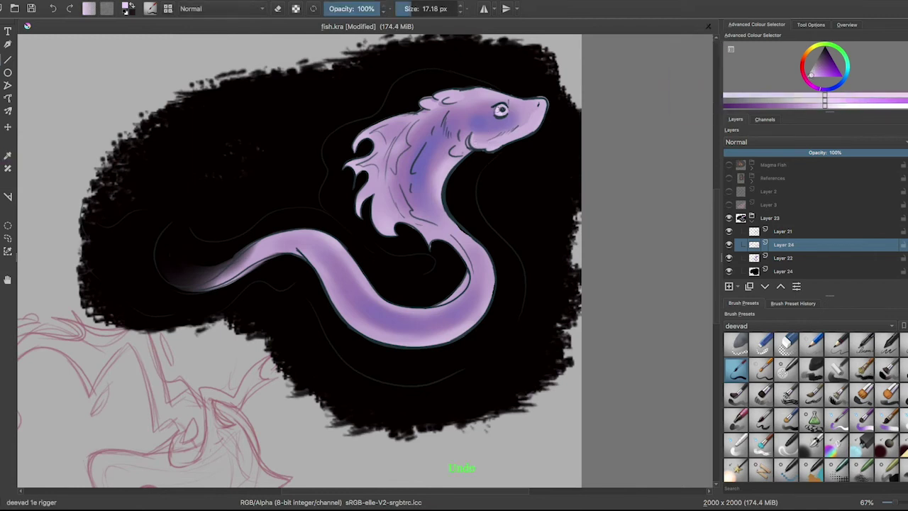
mouse_move(418, 170)
left_mouse_down()
mouse_move(404, 126)
mouse_move(389, 170)
mouse_move(368, 170)
mouse_move(360, 220)
left_mouse_up()
Draw thin pale wisps trailing from the serpent's tail, mane and throat with the 10 px pencil.
key("slash")
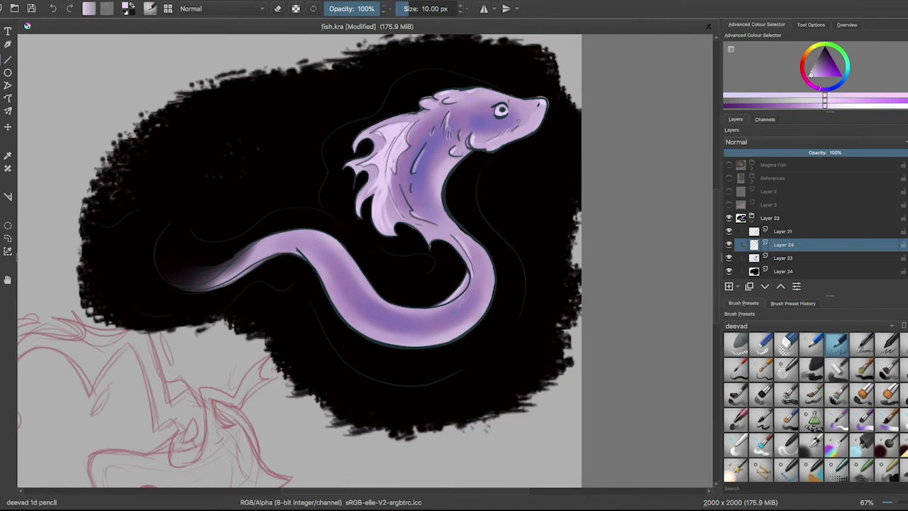
key("ctrl+z")
left_click_drag(169, 263, 234, 287)
left_click_drag(479, 188, 540, 284)
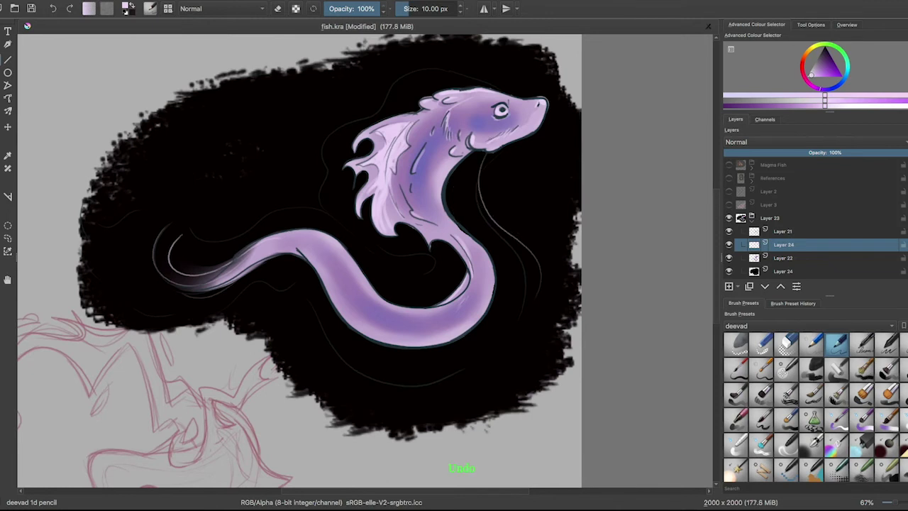
left_click_drag(186, 253, 268, 212)
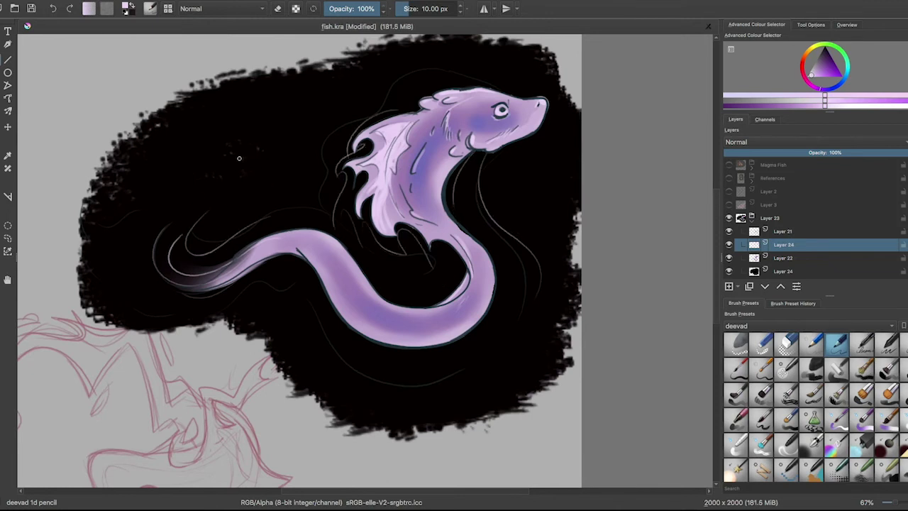
Airbrush a periwinkle glow around the serpent on a new layer beneath its colours, and lower that layer's opacity to 39%.
left_click_drag(823, 251, 822, 276)
left_click(352, 173, "ctrl")
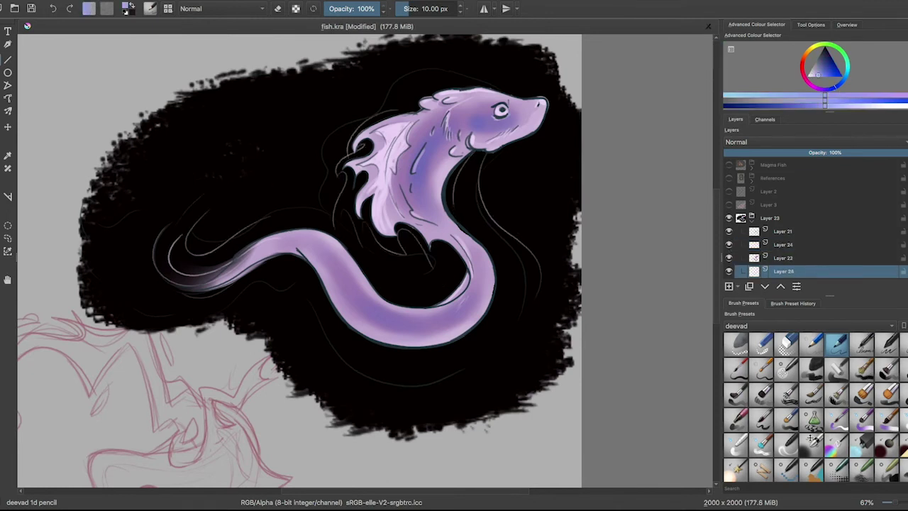
key("/")
mouse_move(352, 173)
left_mouse_down()
mouse_move(395, 117)
mouse_move(386, 213)
mouse_move(425, 259)
mouse_move(262, 197)
mouse_move(291, 263)
mouse_move(457, 340)
left_mouse_up()
left_click_drag(840, 152, 806, 151)
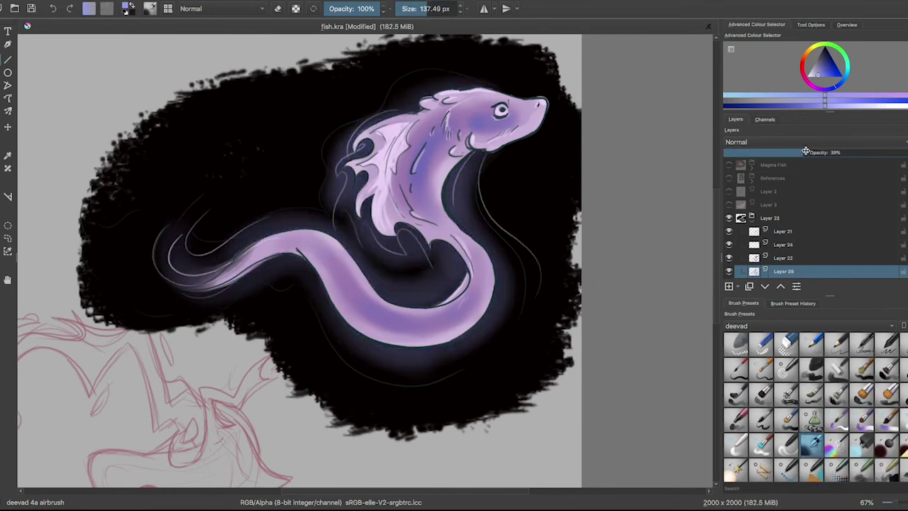
Recolour the serpent's mane, body and tail line art pale lilac with the alpha-locked airbrush, undoing the strokes over the head lines.
left_click(809, 234)
left_click(815, 76)
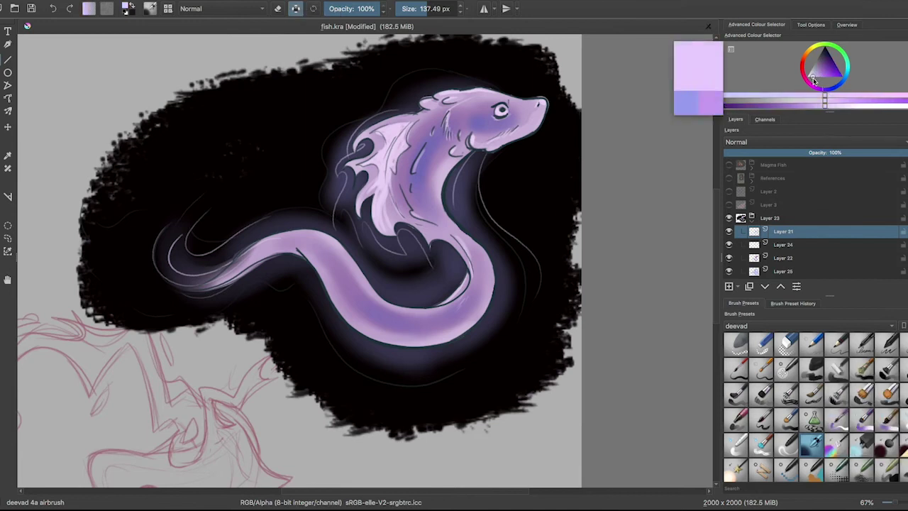
mouse_move(284, 226)
left_mouse_down()
mouse_move(479, 307)
mouse_move(500, 247)
mouse_move(444, 303)
mouse_move(375, 235)
mouse_move(397, 142)
left_mouse_up()
key("ctrl+z")
left_click_drag(425, 99, 514, 145)
key("ctrl+z")
key("ctrl+z")
key("ctrl+z")
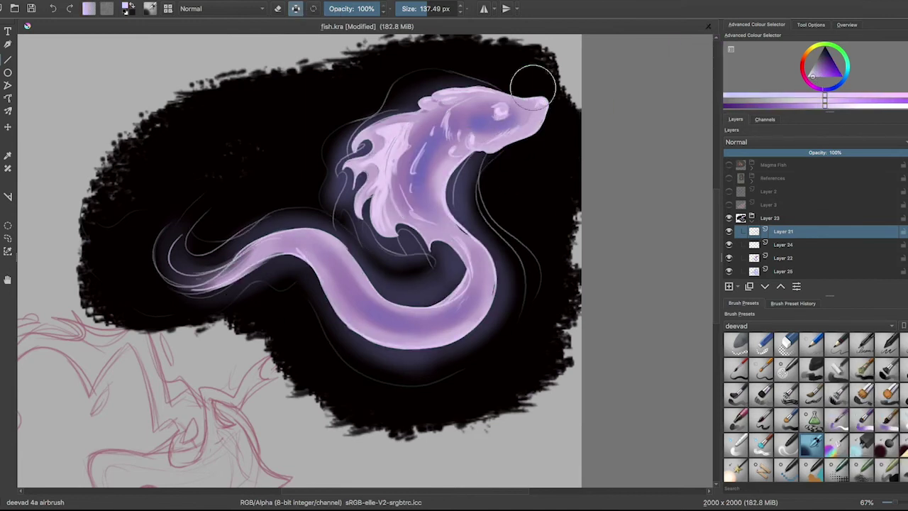
left_click_drag(397, 312, 480, 342)
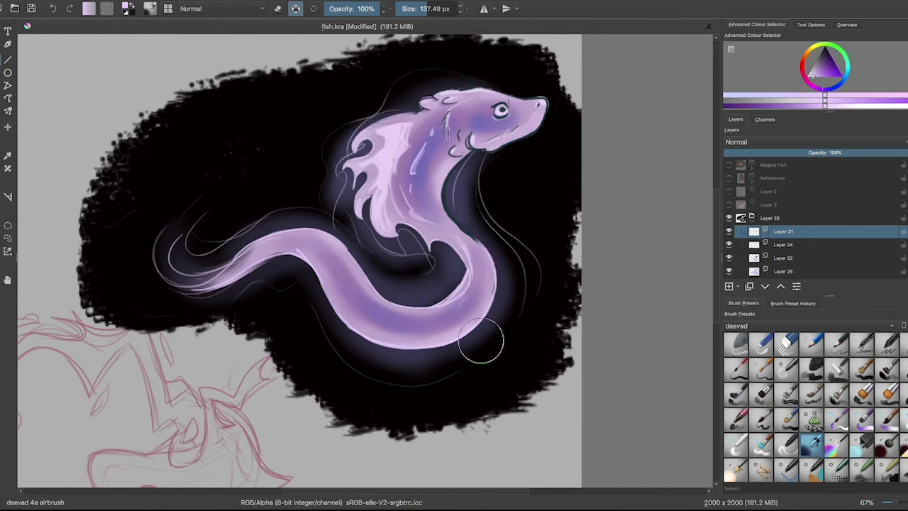
Hide the serpent's layer group, add a new group for the next fish sketch, and rename the serpent's group Steam Fish.
left_click_drag(354, 298, 480, 202)
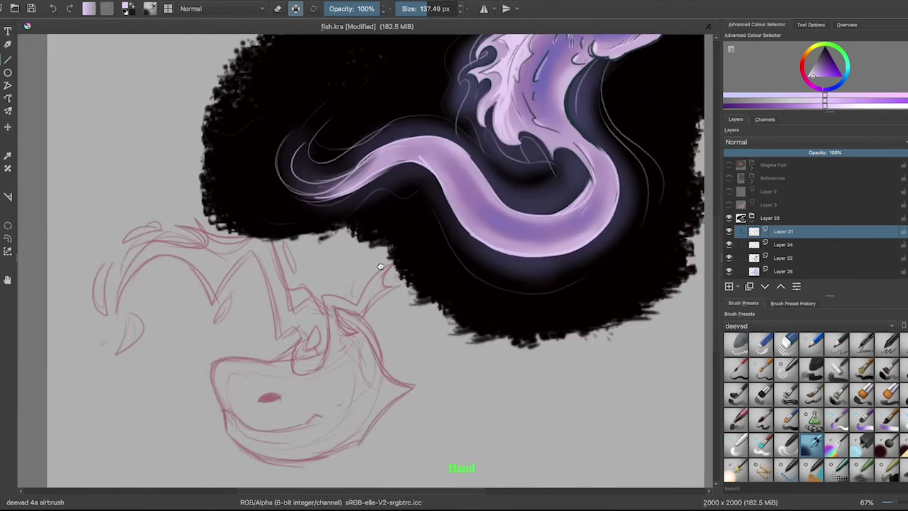
left_click(729, 218)
left_click(735, 285)
left_click_drag(773, 218, 776, 192)
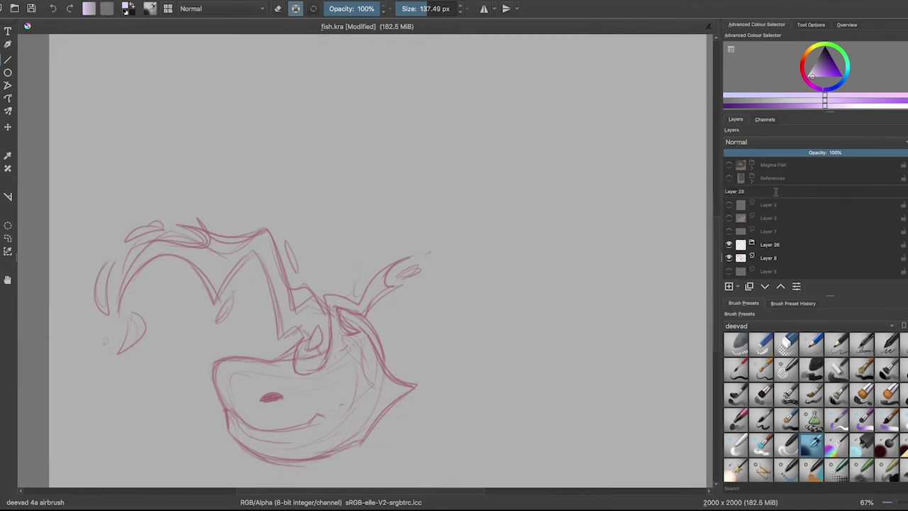
key("Return")
Rename the new layer group Spark Fish and add a nested group inside it.
left_click(773, 244)
left_click(734, 285)
left_click(716, 293)
left_click(768, 246)
left_click(784, 261)
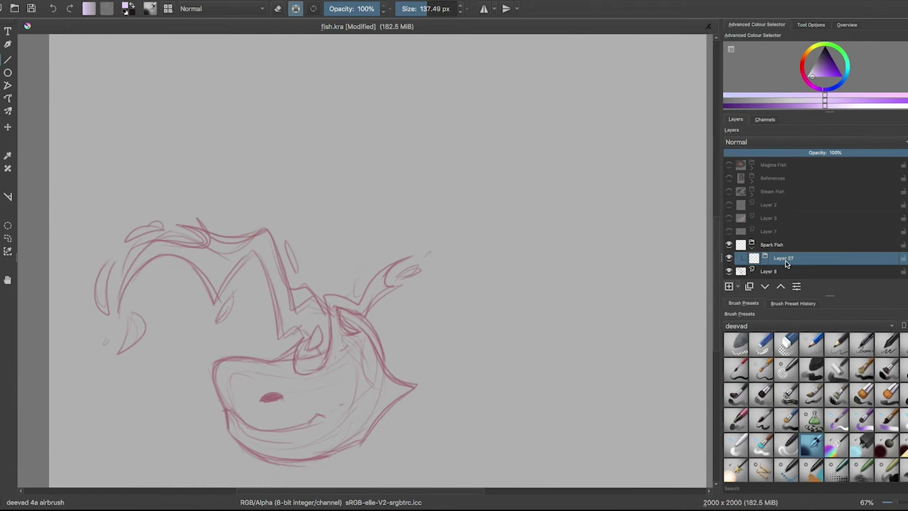
Choose the 10 px pencil, delete the nested group, and add a new paint layer for inking in its place.
left_click_drag(397, 319, 425, 265)
left_click(836, 344)
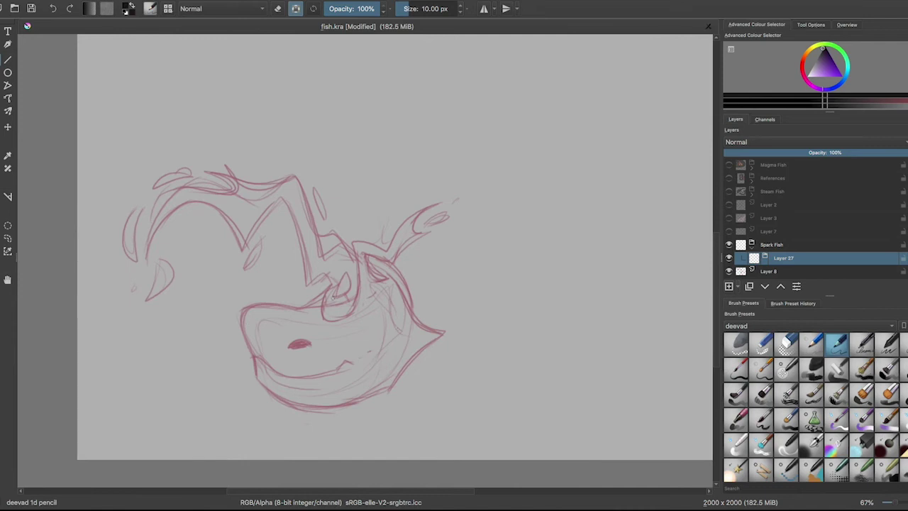
key("shift+Delete")
key("Insert")
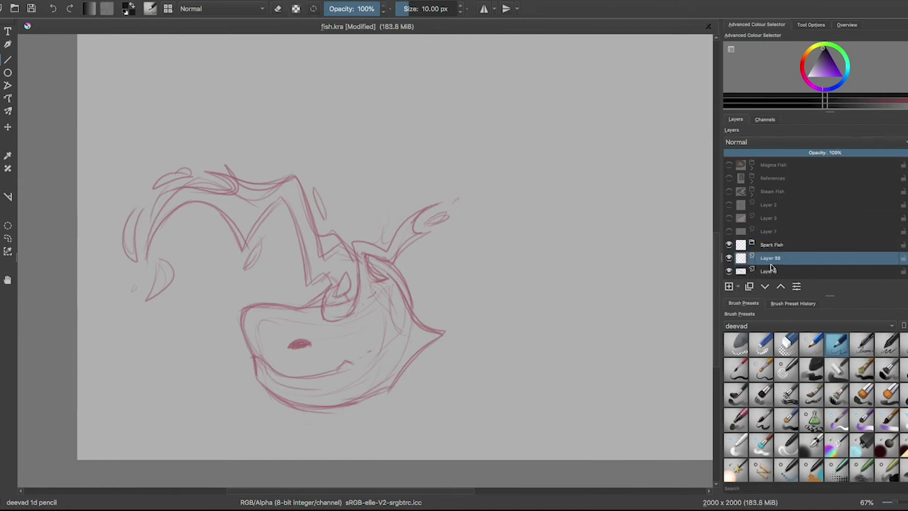
Ink the spark fish's head outline, jaw, mouth, pointed cheek fin and flame-shaped horn in black over the red sketch.
left_click_drag(249, 355, 354, 298)
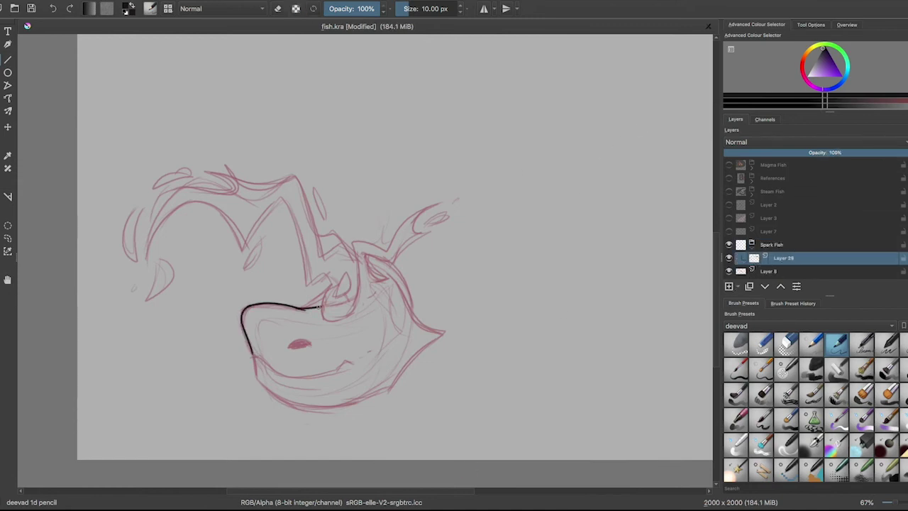
mouse_move(254, 358)
left_mouse_down()
mouse_move(319, 406)
mouse_move(370, 393)
left_mouse_up()
mouse_move(390, 275)
left_mouse_down()
mouse_move(410, 315)
mouse_move(455, 329)
left_mouse_up()
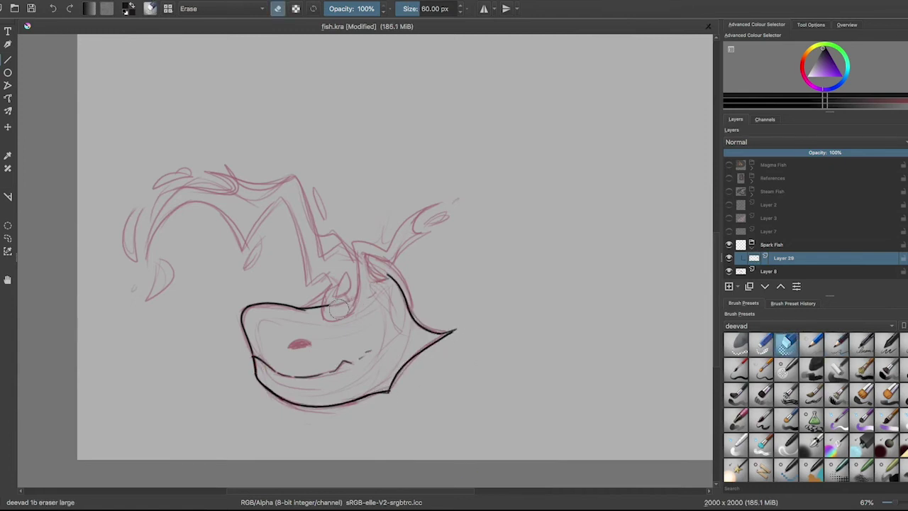
key("ctrl+z")
mouse_move(327, 288)
left_mouse_down()
mouse_move(426, 213)
mouse_move(455, 215)
left_mouse_up()
left_click_drag(390, 264, 413, 322)
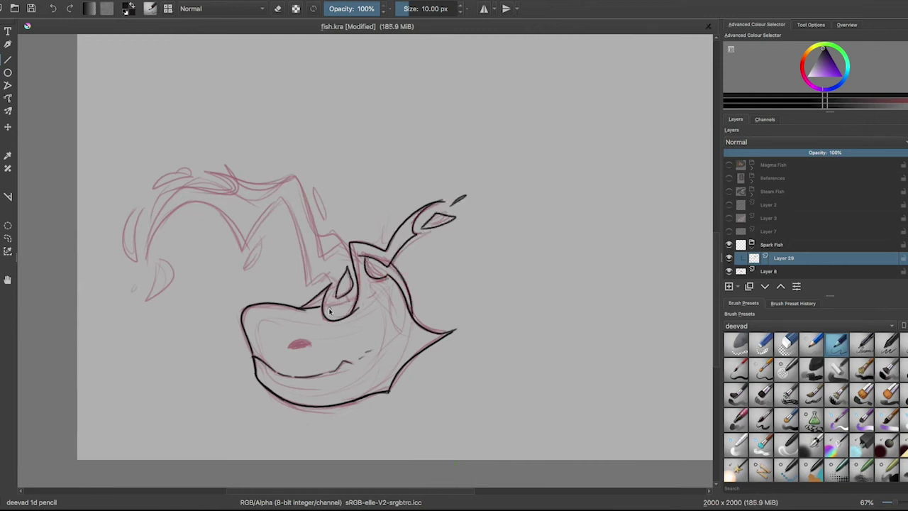
Ink the zigzag flame tail and the small detached sparks around it in black.
key("ctrl+z")
mouse_move(302, 181)
left_mouse_down()
mouse_move(358, 266)
mouse_move(331, 231)
mouse_move(316, 283)
left_mouse_up()
mouse_move(281, 202)
left_mouse_down()
mouse_move(239, 248)
mouse_move(211, 172)
left_mouse_up()
mouse_move(156, 263)
left_mouse_down()
mouse_move(174, 285)
mouse_move(146, 298)
left_mouse_up()
left_click_drag(134, 294, 136, 302)
left_click_drag(255, 241, 246, 268)
left_click_drag(231, 263, 228, 277)
left_click_drag(131, 282, 118, 298)
Draw the thin inner contour lines on the spark fish's head and cheek.
left_click_drag(394, 292, 273, 387)
key("ctrl+z")
mouse_move(259, 322)
left_mouse_down()
mouse_move(340, 334)
mouse_move(310, 346)
left_mouse_up()
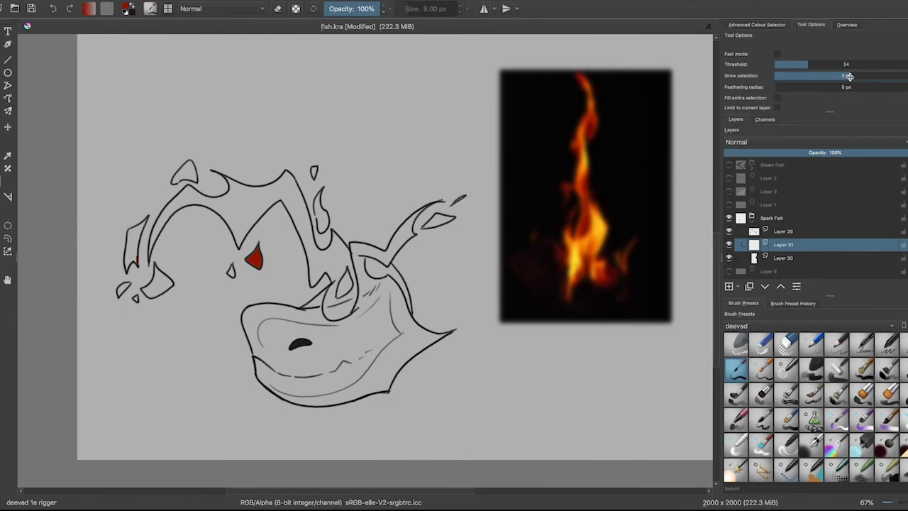
Flood-fill the spark fish's head, flame tail and small sparks with dark red, using a 3 px grow selection.
left_click(849, 76)
left_click(234, 212)
left_click(340, 362)
key("ctrl+z")
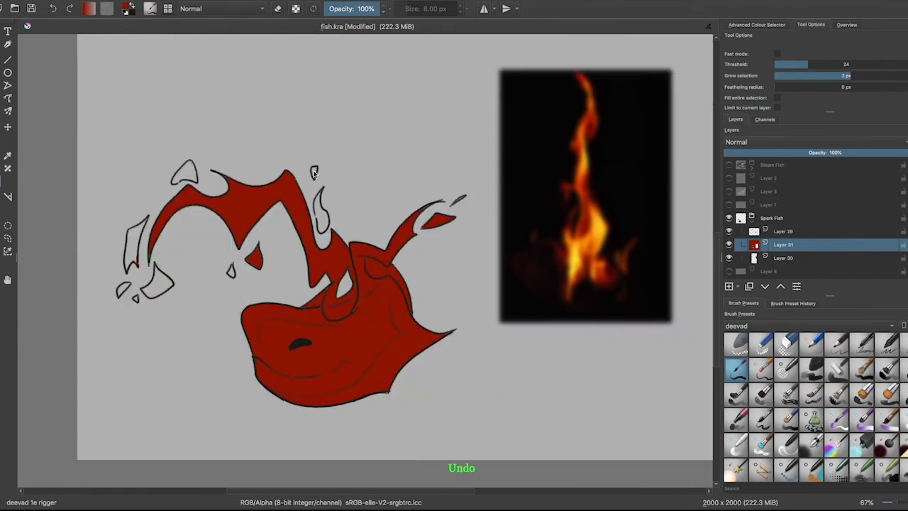
left_click(438, 219)
left_click(135, 244)
left_click(157, 284)
Paint the remaining unfilled flame shapes above the tail and behind the head dark red with the rigger brush.
key("b")
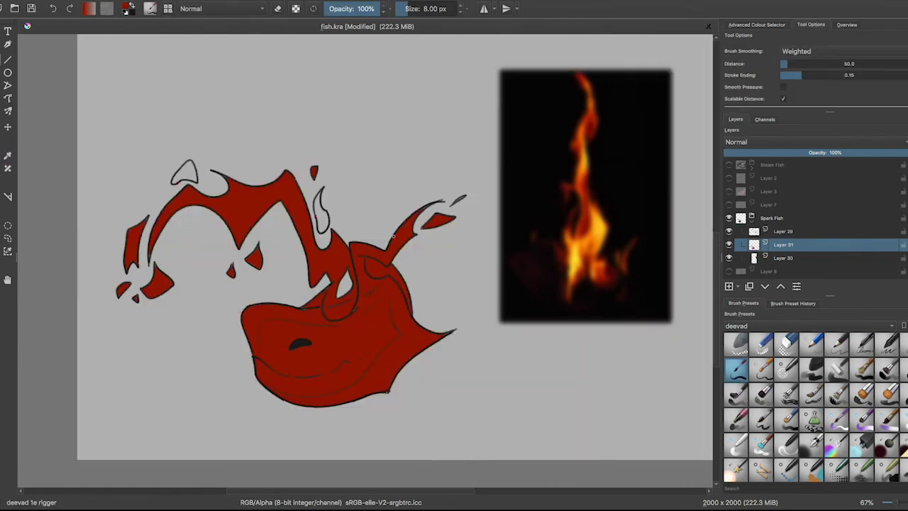
left_click_drag(186, 167, 188, 179)
left_click_drag(319, 199, 323, 228)
left_click_drag(340, 273, 347, 290)
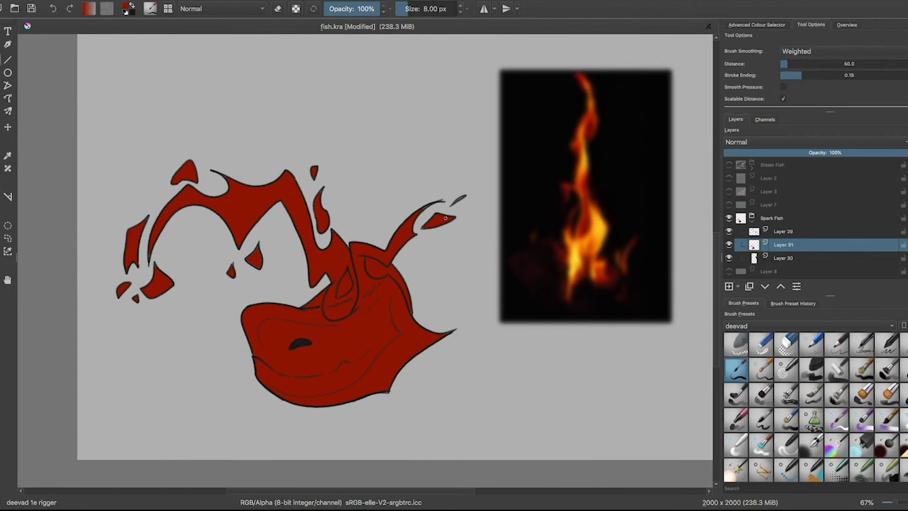
Airbrush orange over the spark fish's face, horn, flame tail and sparks with alpha locked, leaving dark red edges.
mouse_move(305, 355)
left_mouse_down()
mouse_move(375, 305)
mouse_move(340, 262)
mouse_move(145, 291)
left_mouse_up()
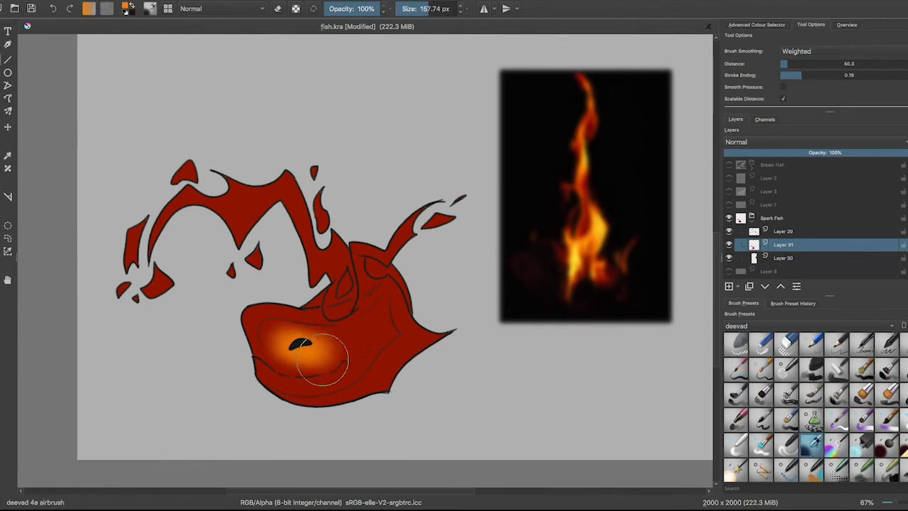
key("ctrl+z")
key("ctrl+z")
key("ctrl+z")
key("ctrl+z")
key("ctrl+z")
key("ctrl+z")
key("ctrl+z")
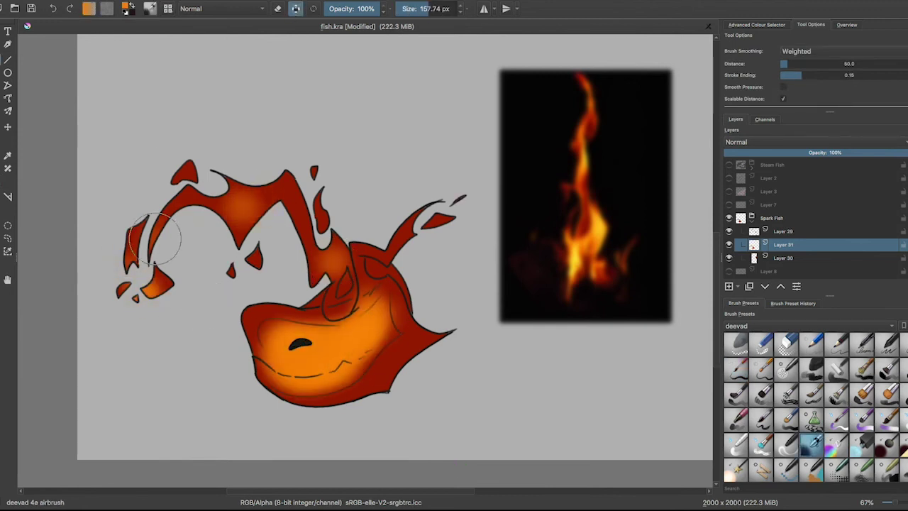
key("ctrl+shift+z")
key("ctrl+shift+z")
key("ctrl+shift+z")
key("ctrl+shift+z")
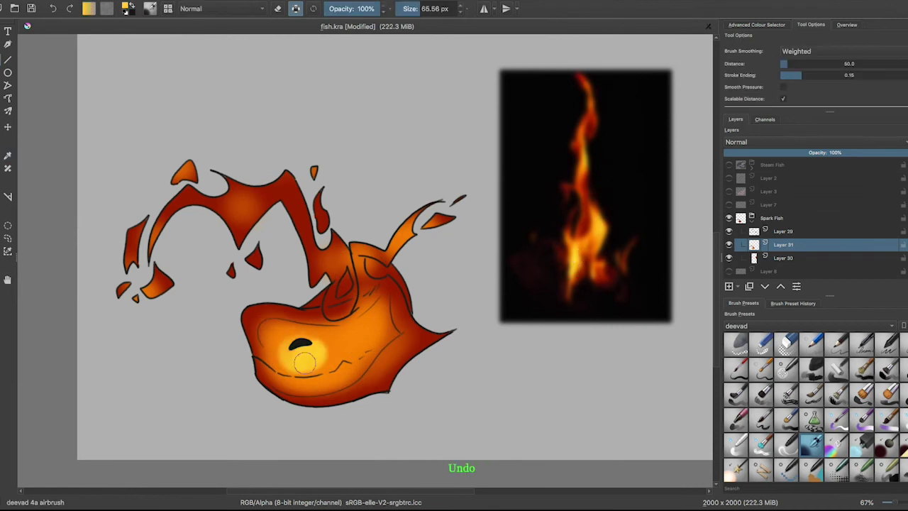
Airbrush yellow highlights on the face, horn, cheek fin and tail flames with a smaller brush, undoing the unwanted strokes.
key("ctrl+z")
key("ctrl+z")
key("ctrl+z")
key("ctrl+z")
key("ctrl+z")
key("ctrl+z")
key("ctrl+z")
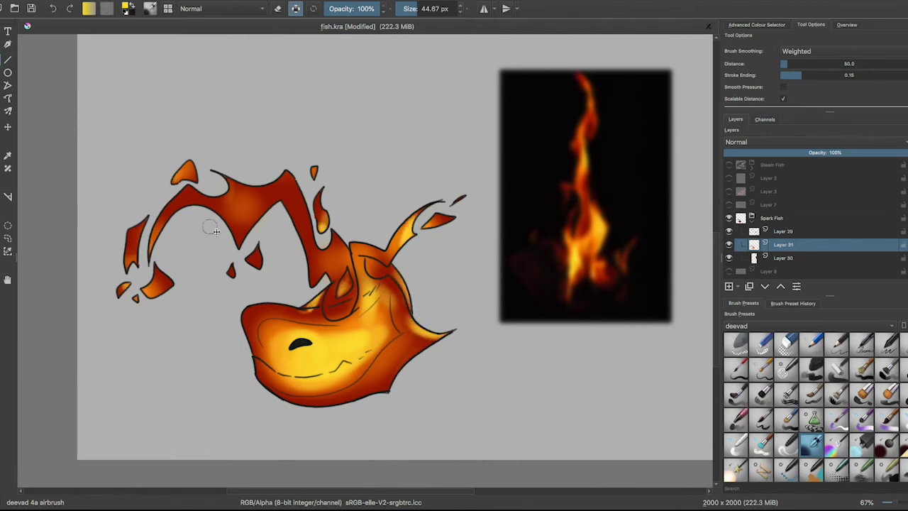
left_click_drag(243, 218, 257, 264)
Try airbrushing a saturated blue patch onto the lower face beneath the spark fish's eye.
left_click(757, 24)
left_click(831, 71)
mouse_move(298, 355)
left_mouse_down()
mouse_move(324, 349)
mouse_move(285, 340)
mouse_move(344, 394)
left_mouse_up()
key("ctrl+z")
left_click(831, 71)
key("ctrl+z")
key("ctrl+z")
key("ctrl+z")
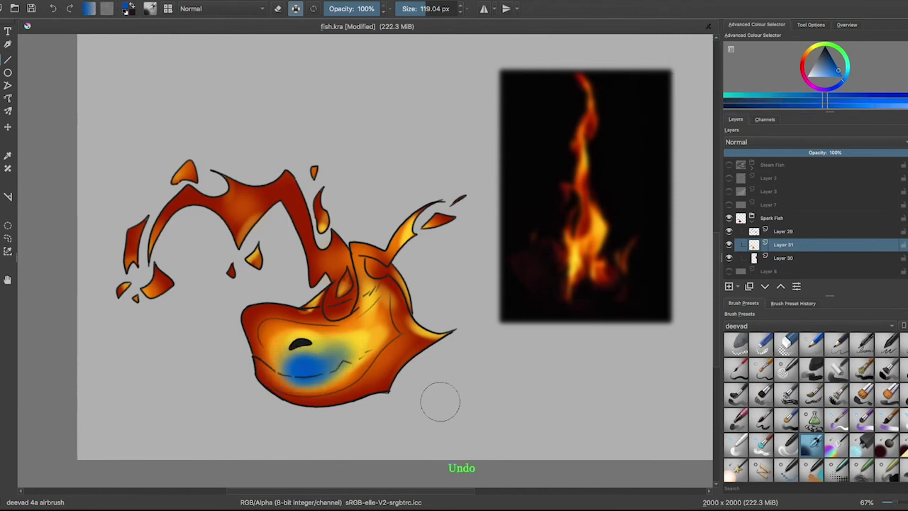
left_click_drag(235, 365, 319, 369)
key("ctrl+z")
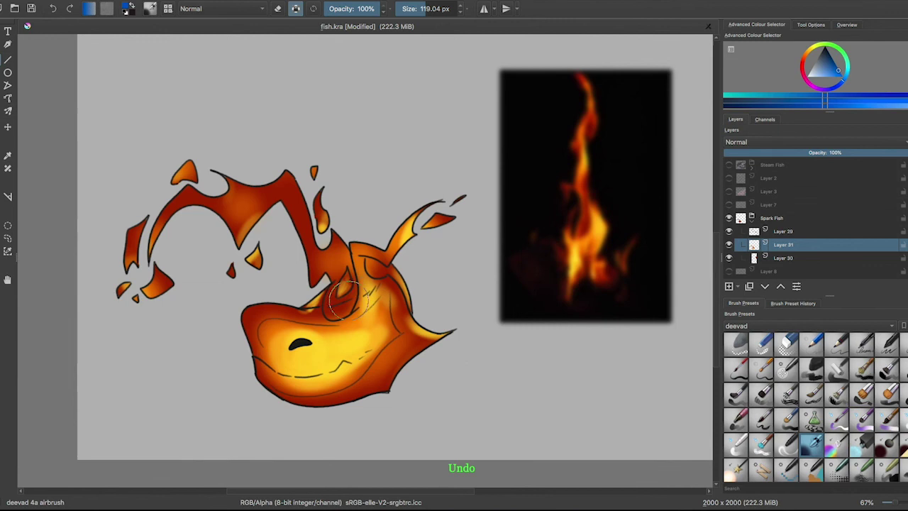
Airbrush subtle blue tints along the upper edges of the spark fish's flame tail.
left_click_drag(266, 202, 305, 234)
key("ctrl+z")
left_click_drag(178, 229, 230, 191)
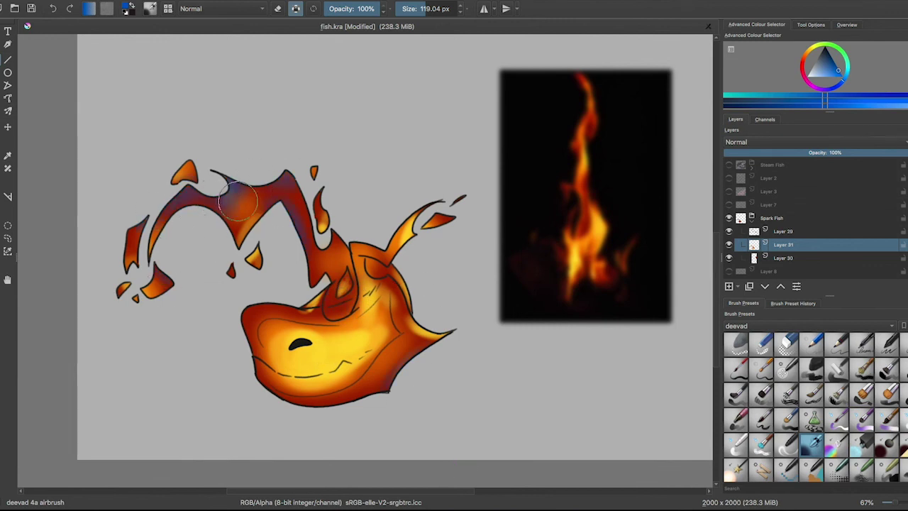
Add a paint layer beneath the line art and stroke a yellow highlight along the spark fish's mouth line with the 8 px rigger brush.
key("Insert")
key("slash")
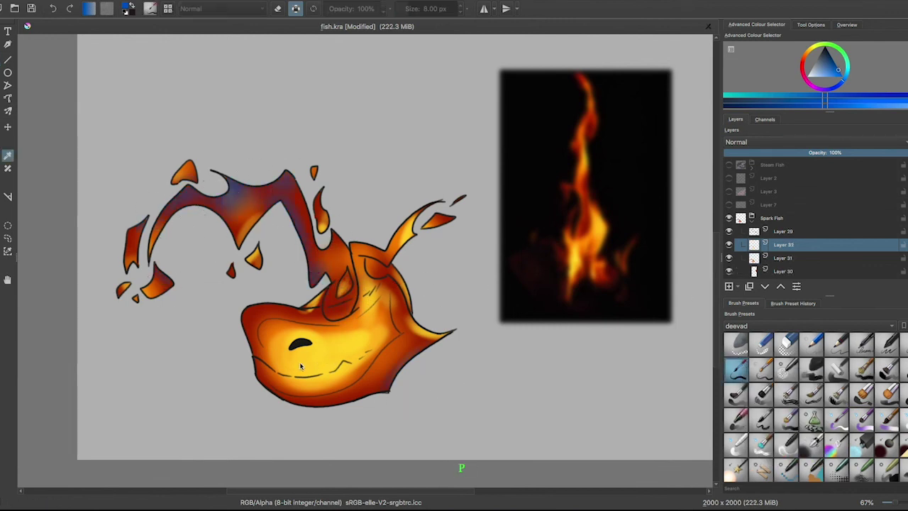
key("ctrl+z")
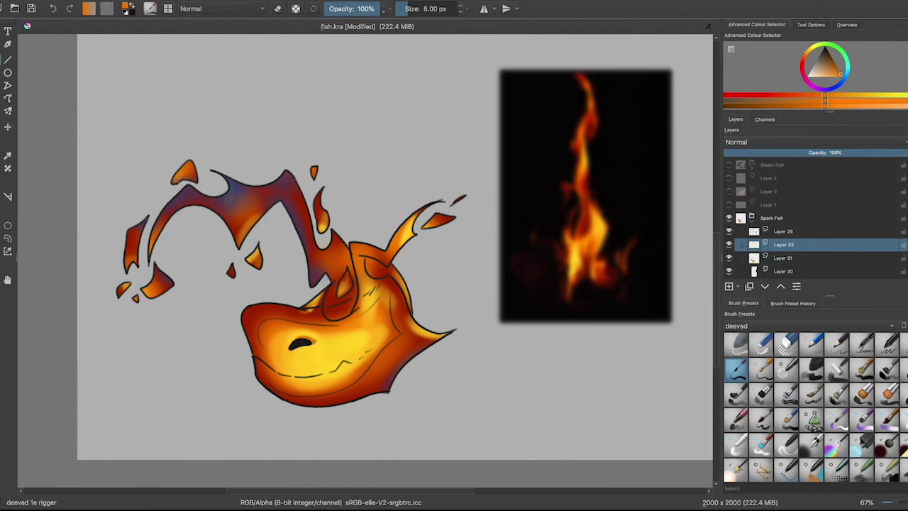
key("k")
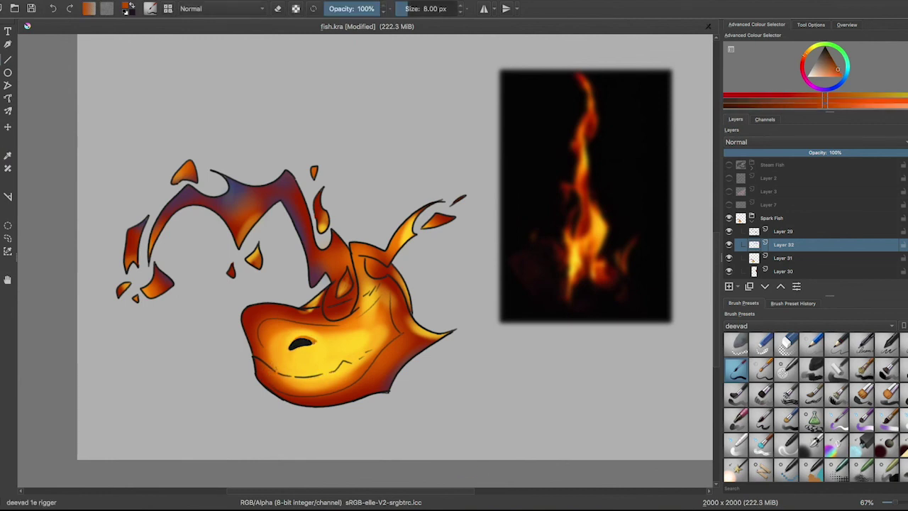
key("l")
left_click_drag(254, 354, 284, 370)
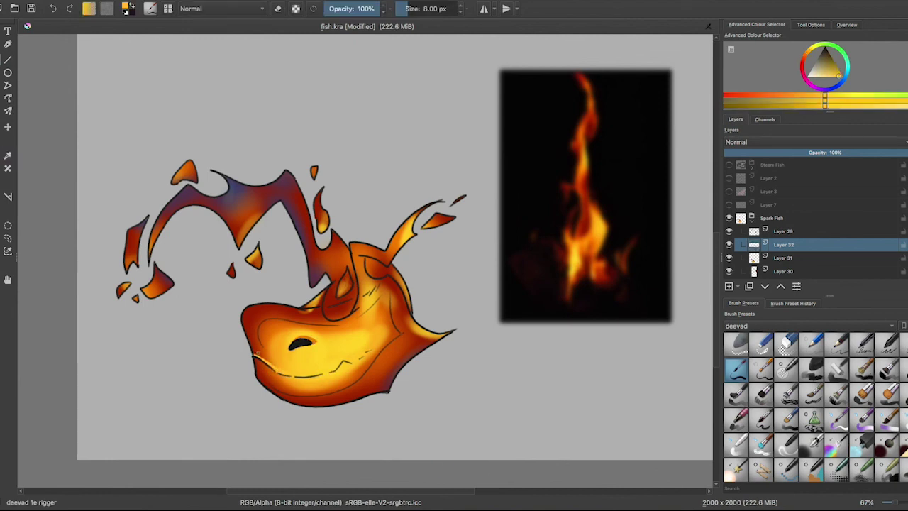
Paint dark red shading along the top of the spark fish's head and over the base of its small flame fin.
key("k")
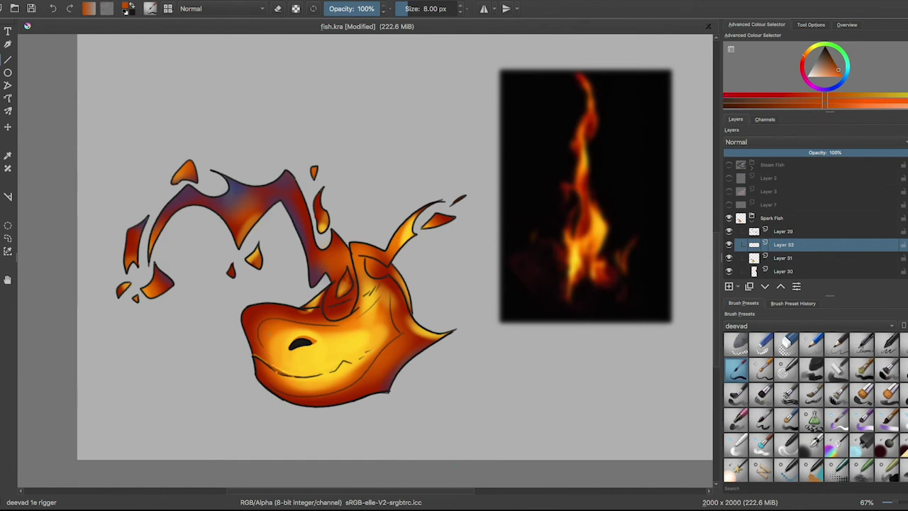
key("k")
key("ctrl+z")
left_click_drag(307, 318, 333, 312)
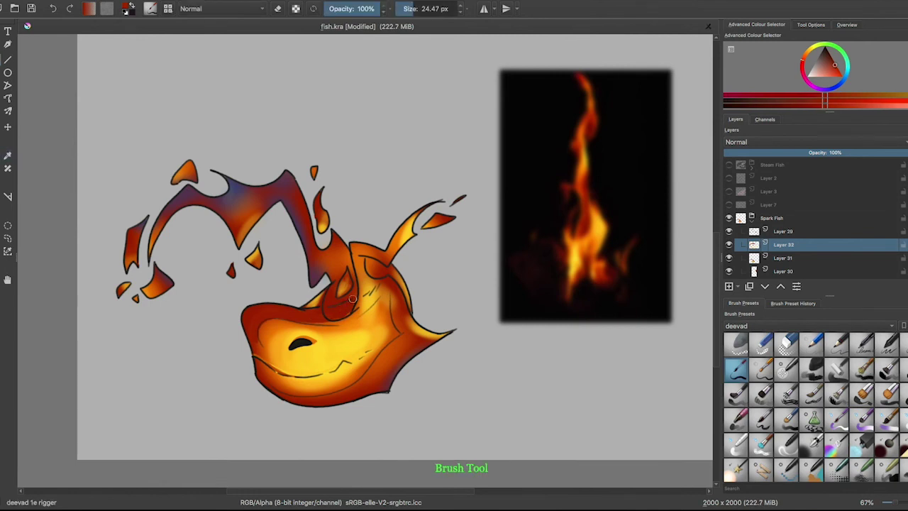
Draw thin yellow contour lines over the spark fish's face, body and flame tail with the 10 px pencil brush.
key("slash")
left_click_drag(254, 346, 297, 318)
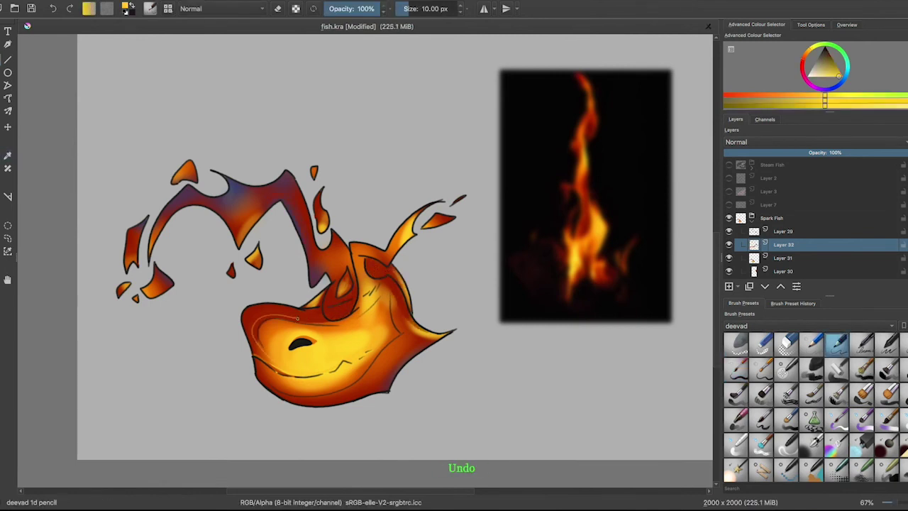
left_click_drag(345, 380, 402, 328)
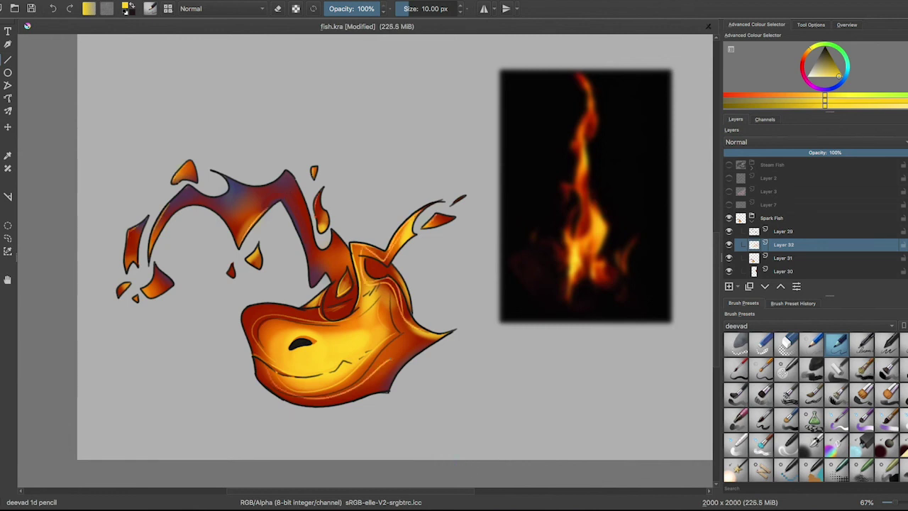
key("ctrl+z")
left_click_drag(152, 247, 274, 205)
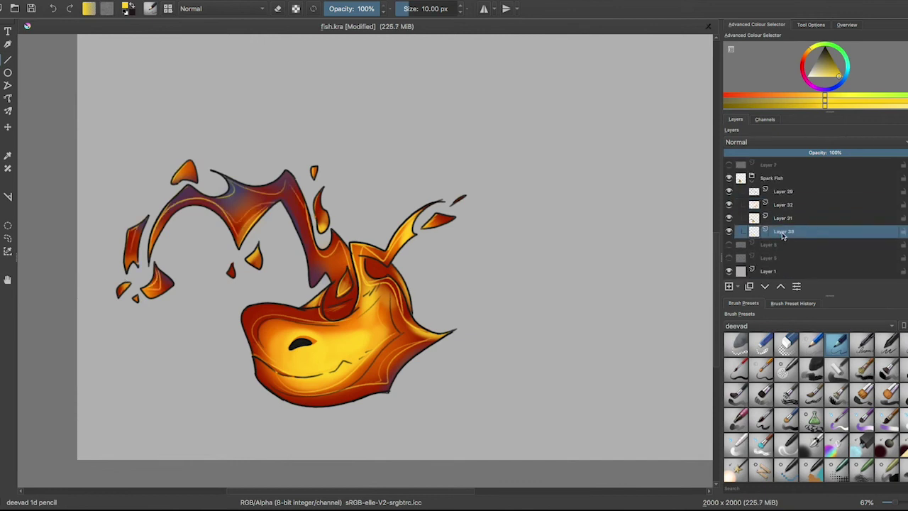
Paint a rough black background behind the spark fish on the group's lowest layer with the paint sketch brush.
scroll(815, 213, "up", 2)
left_click(728, 191)
left_click(728, 191)
left_click(782, 231)
left_click(812, 369)
mouse_move(128, 156)
left_mouse_down()
mouse_move(435, 203)
mouse_move(459, 223)
mouse_move(395, 405)
left_mouse_up()
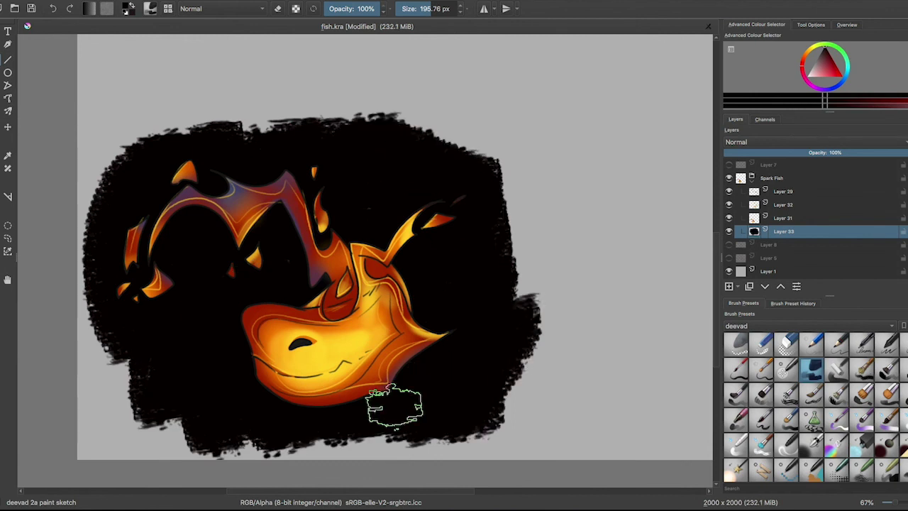
Recolour the spark fish's line art in glowing pale yellow with the airbrush and alpha lock on.
left_click(812, 443)
left_click(783, 191)
left_click(295, 8)
mouse_move(354, 333)
left_mouse_down()
mouse_move(334, 305)
mouse_move(300, 293)
left_mouse_up()
key("ctrl+z")
mouse_move(152, 276)
left_mouse_down()
mouse_move(487, 247)
mouse_move(483, 293)
left_mouse_up()
Add a layer above the line art and sketch thin pale outer glow lines around the head, fins and tail with the pencil brush.
key("Insert")
left_click(837, 343)
key("ctrl+z")
left_click_drag(184, 178, 157, 221)
left_click_drag(243, 306, 262, 293)
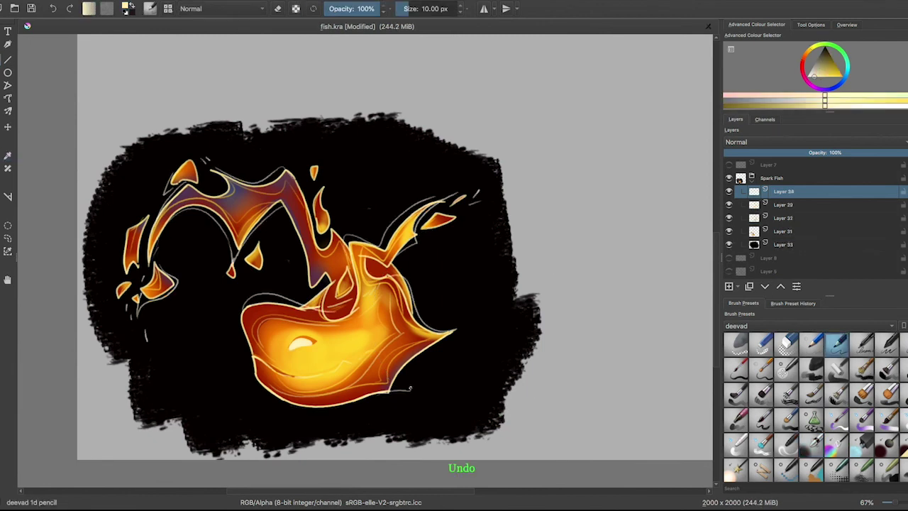
Paint dark red shading on the small flame fin with the rigger brush and touch up the head and fins with the 10 px pencil.
left_click(736, 366)
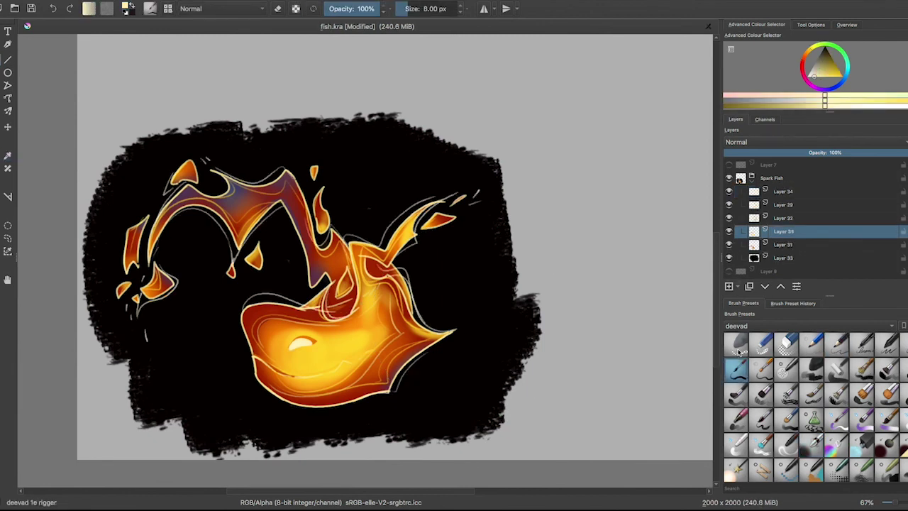
left_click(339, 309, "ctrl")
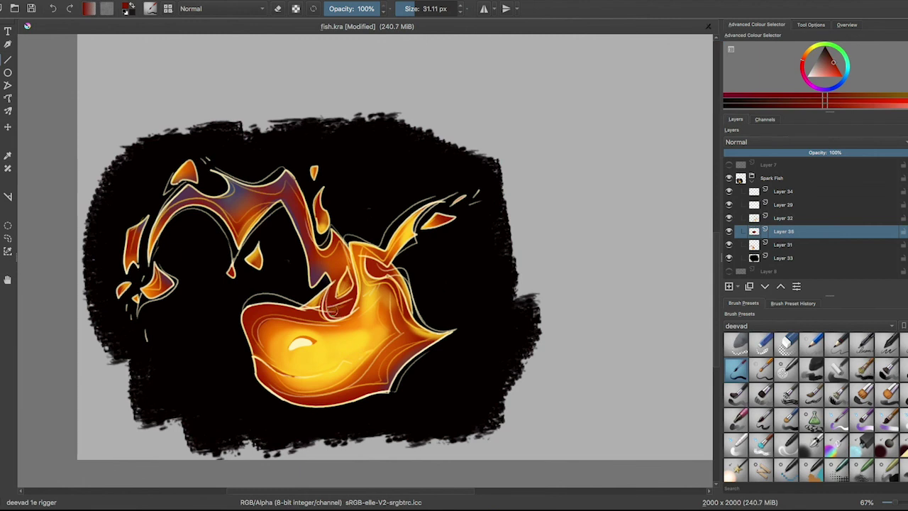
key("/")
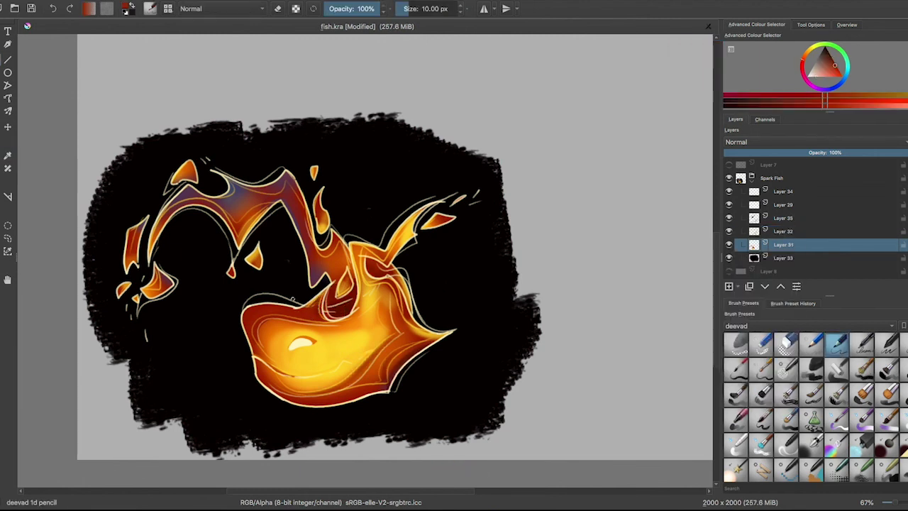
left_click_drag(292, 298, 442, 281)
Show the Steam Fish and Magma Fish groups together with the spark fish.
left_click(728, 191)
left_click(728, 165)
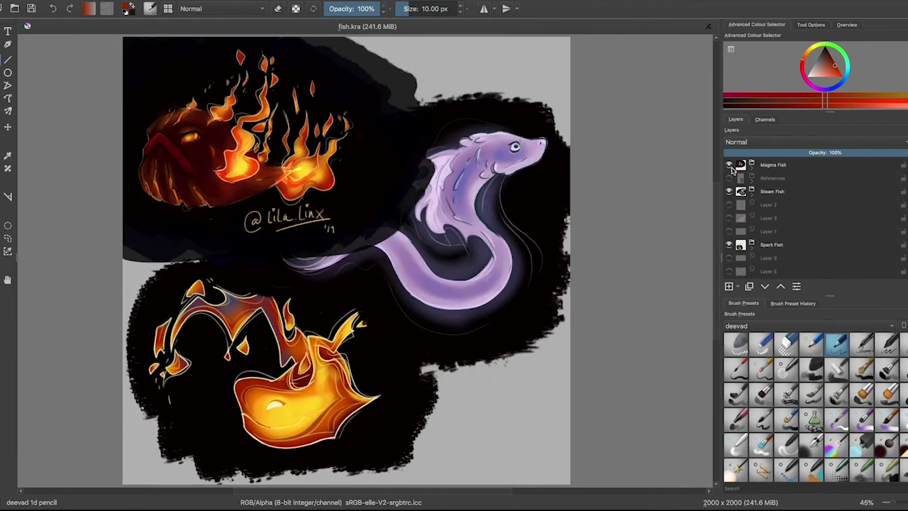
key("ctrl+z")
Erase the steam fish's black backdrop where it covers the magma fish's tail flames and the spark fish's horn sparks.
left_click(736, 342)
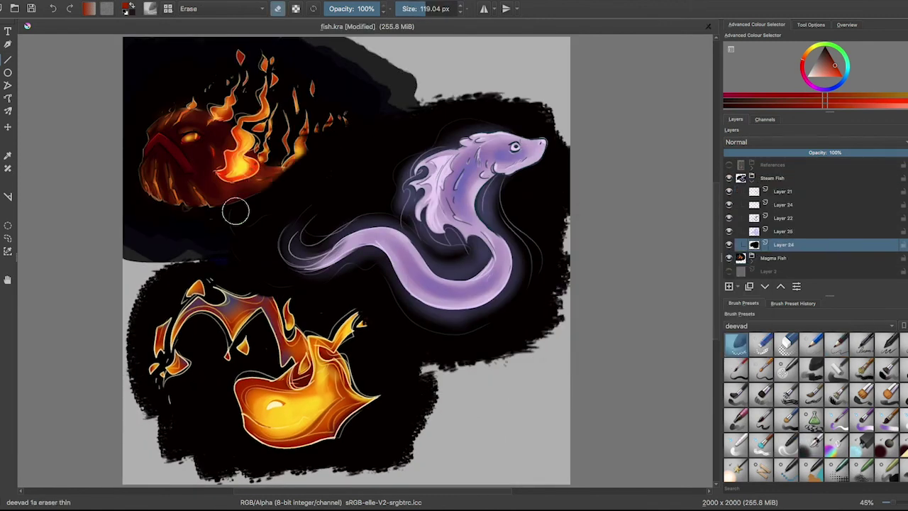
left_click_drag(270, 191, 369, 132)
mouse_move(358, 320)
left_mouse_down()
mouse_move(376, 312)
mouse_move(426, 336)
left_mouse_up()
Airbrush black over the Spark Fish group's alpha-locked line art with a 600 px brush.
left_click(751, 178)
left_click(773, 244)
left_click(751, 244)
scroll(731, 232, "down", 1)
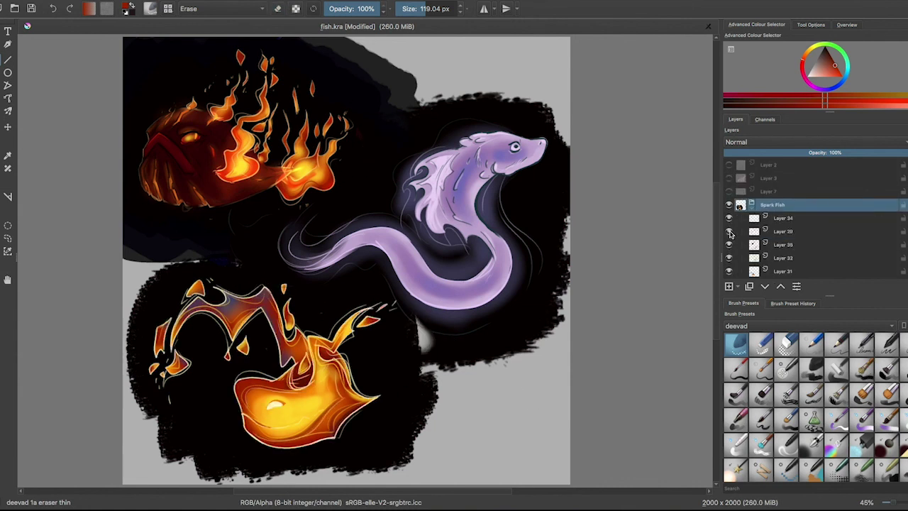
left_click(783, 231)
left_click(810, 445)
mouse_move(266, 415)
left_mouse_down()
mouse_move(276, 315)
mouse_move(206, 280)
mouse_move(192, 383)
mouse_move(199, 369)
left_mouse_up()
key("ctrl+z")
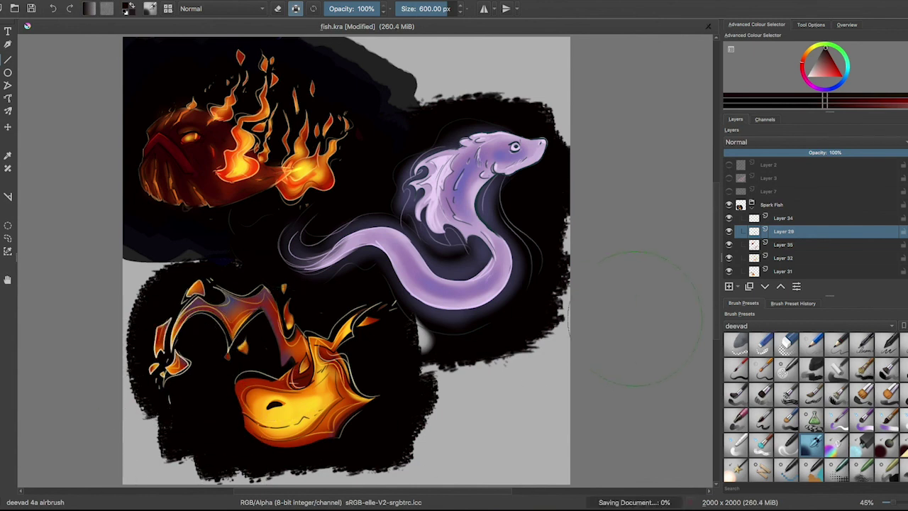
Add a layer beneath all the fish and fill it with a black background.
key("Insert")
key("space")
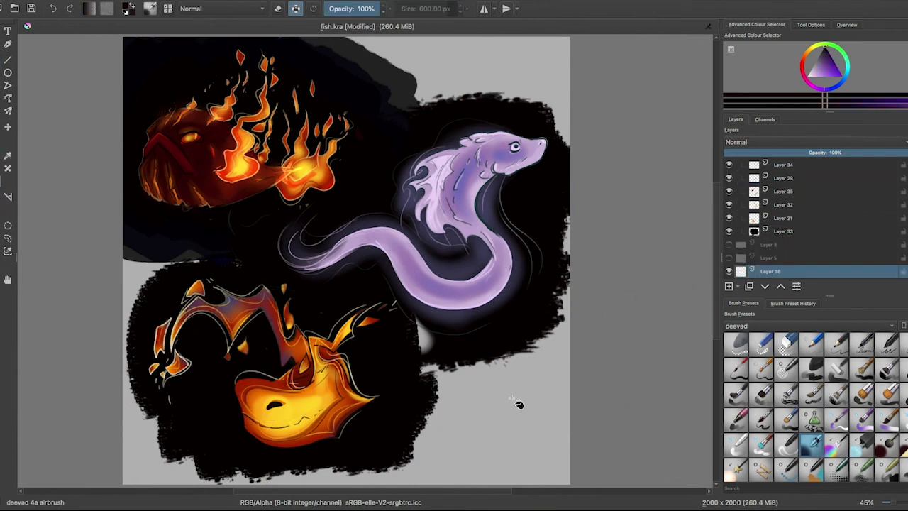
key("f")
left_click(505, 379)
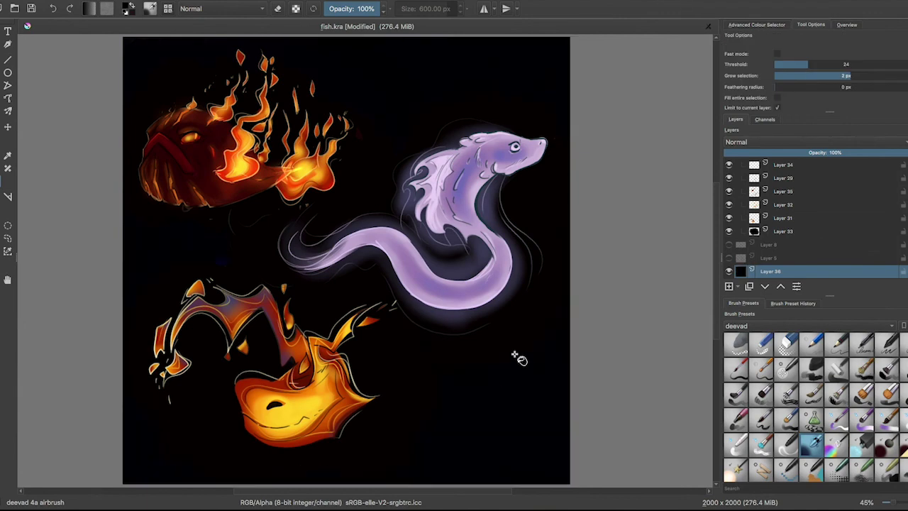